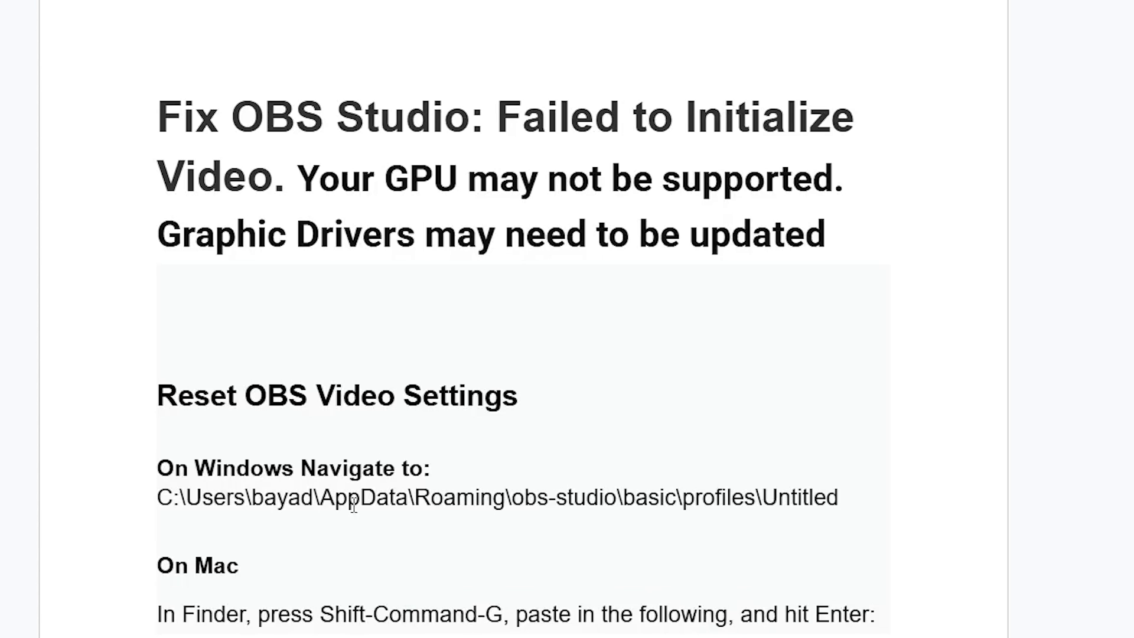
Point out the Reset OBS Video Settings heading and the guide's Windows folder path by highlighting them
left_click_drag(156, 395, 518, 396)
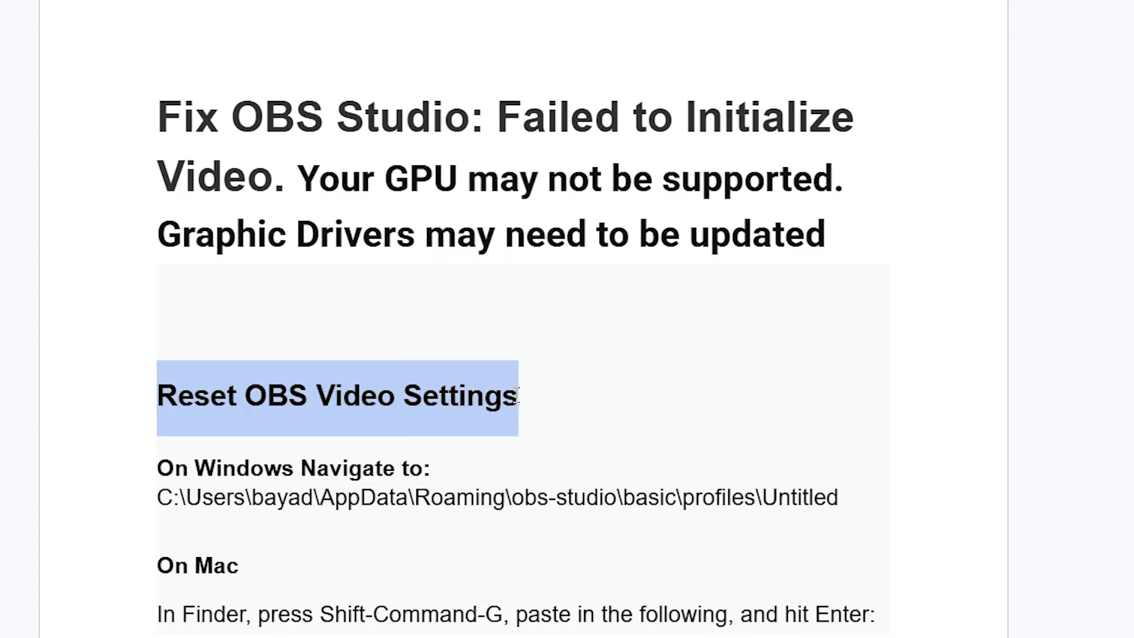
scroll(478, 377, "down", 6)
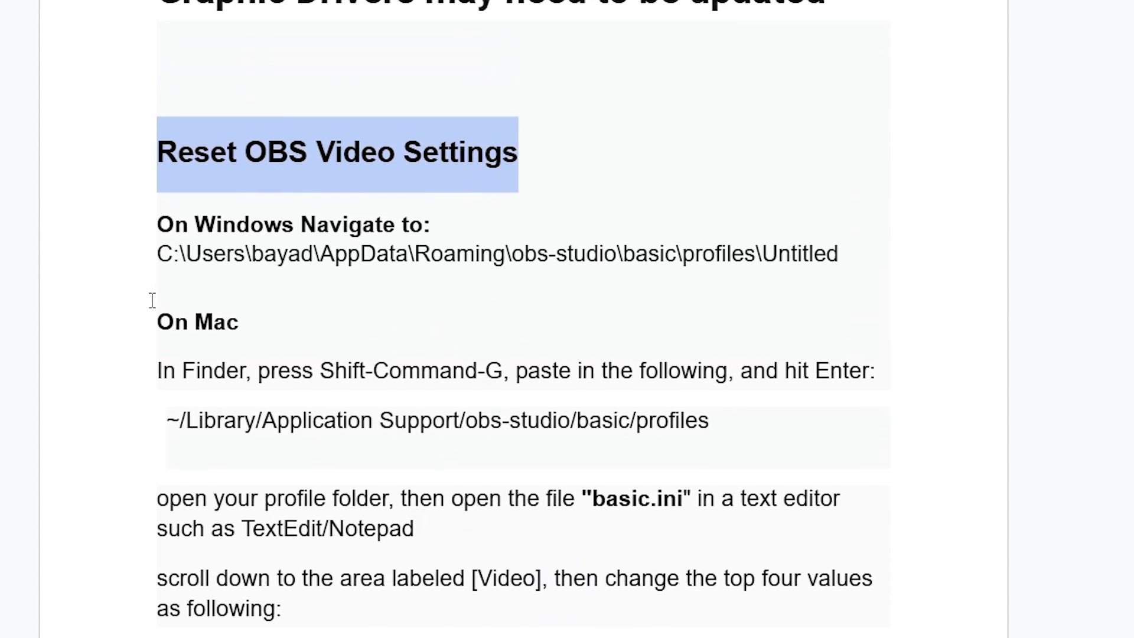
left_click(137, 324)
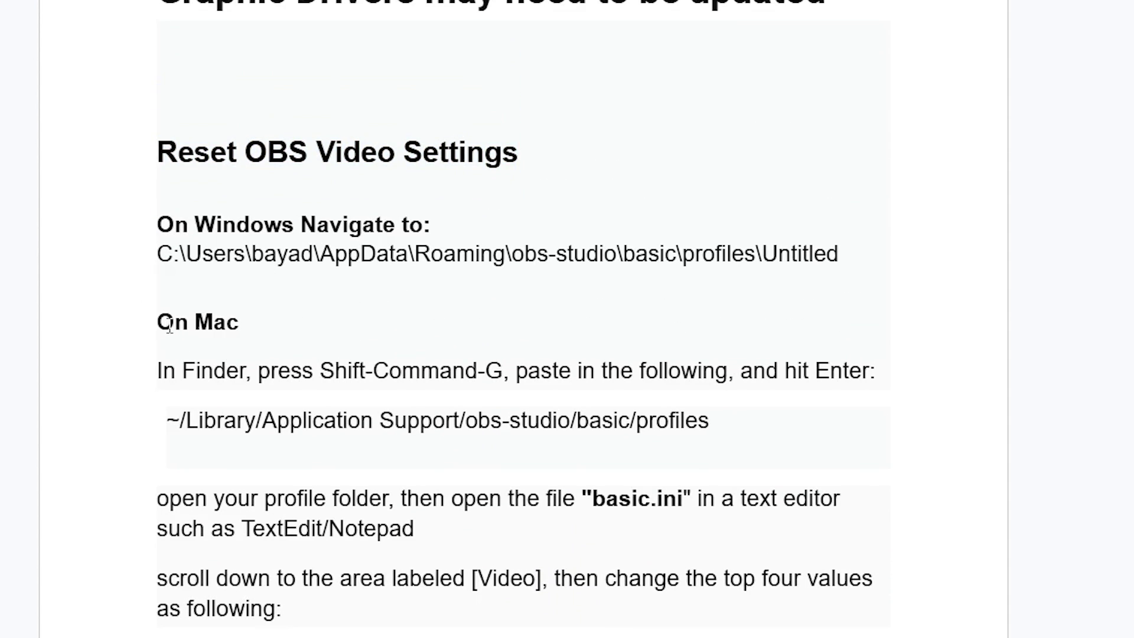
scroll(275, 323, "up", 2)
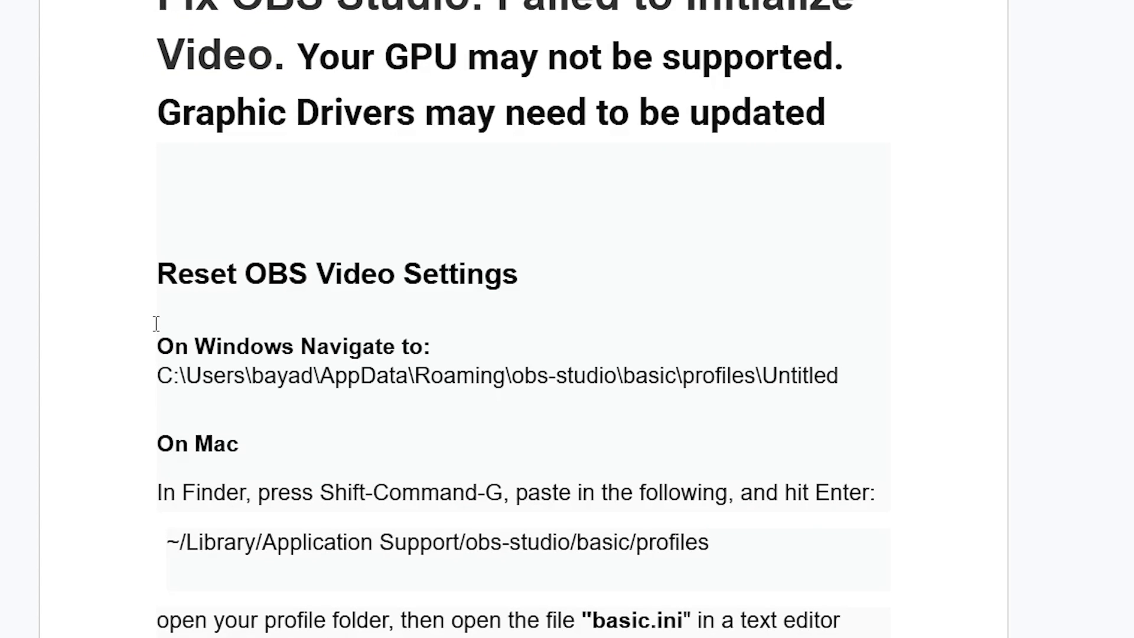
left_click_drag(154, 372, 863, 403)
left_click(284, 392)
Run %appdata% to open the Roaming folder
key("super+r")
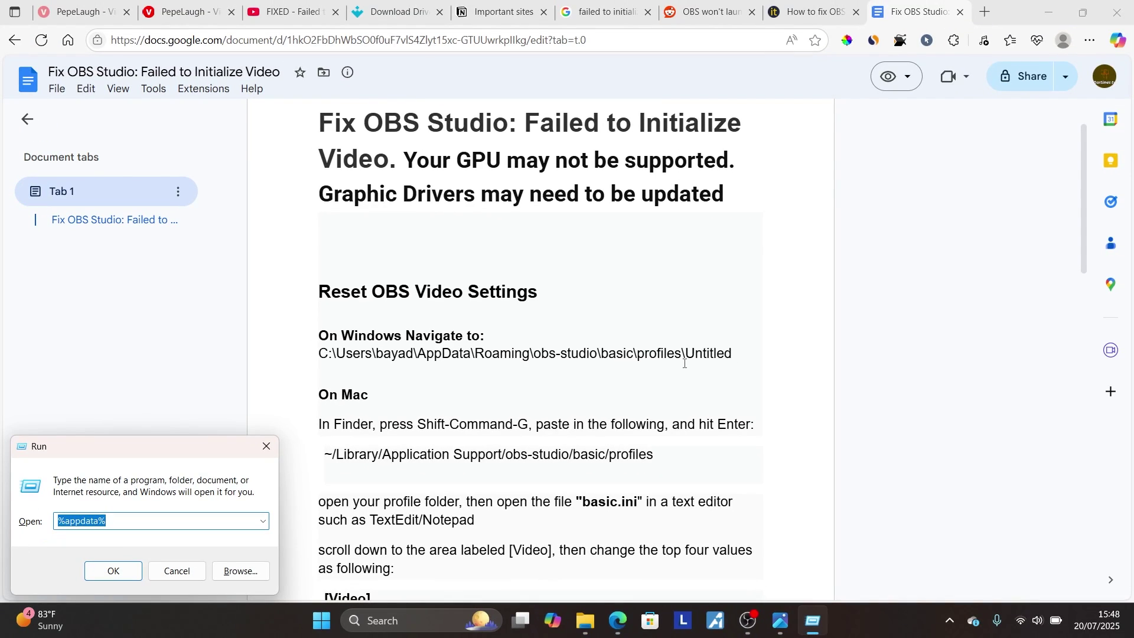
left_click(186, 518)
left_click(113, 570)
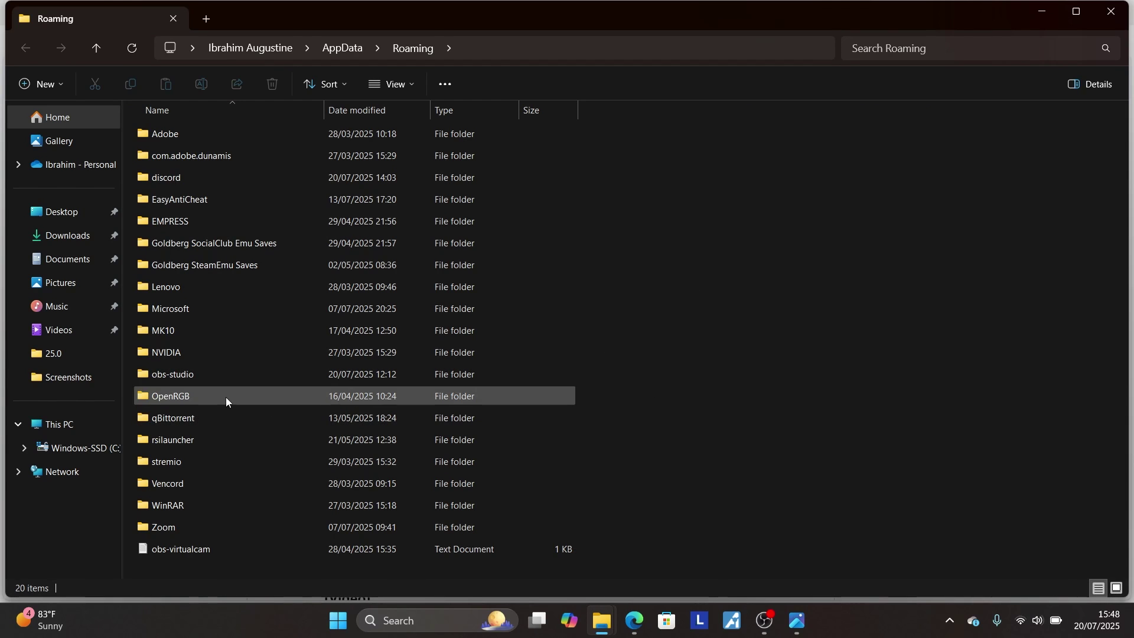
Go into obs-studio\basic\profiles\Untitled and open basic.ini in Notepad
double_click(221, 372)
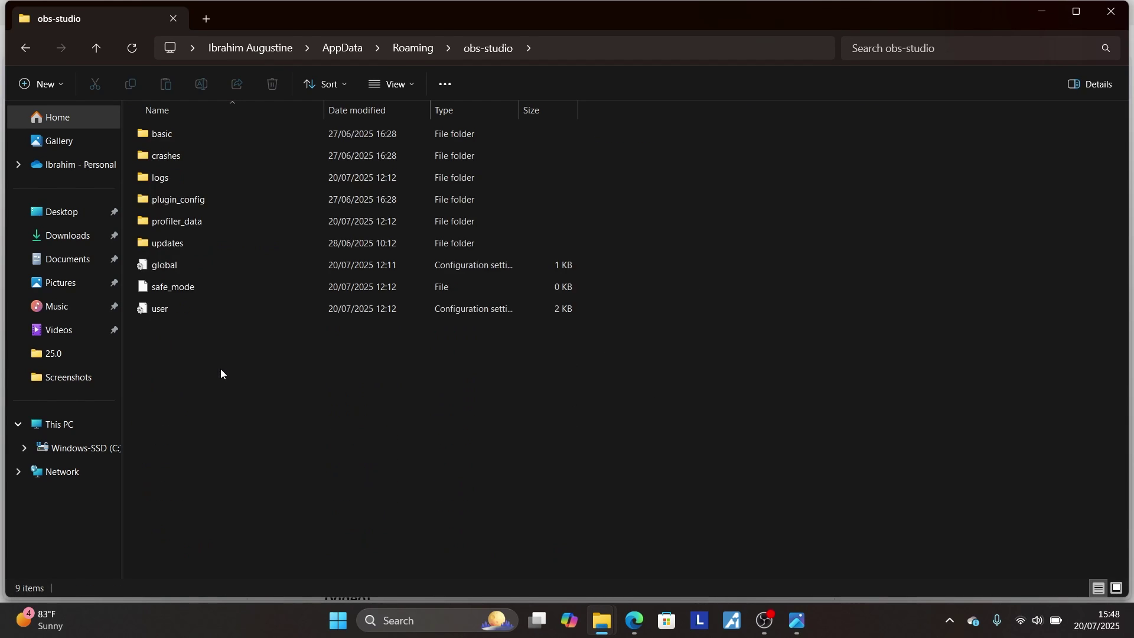
left_click(204, 140)
double_click(204, 138)
double_click(204, 138)
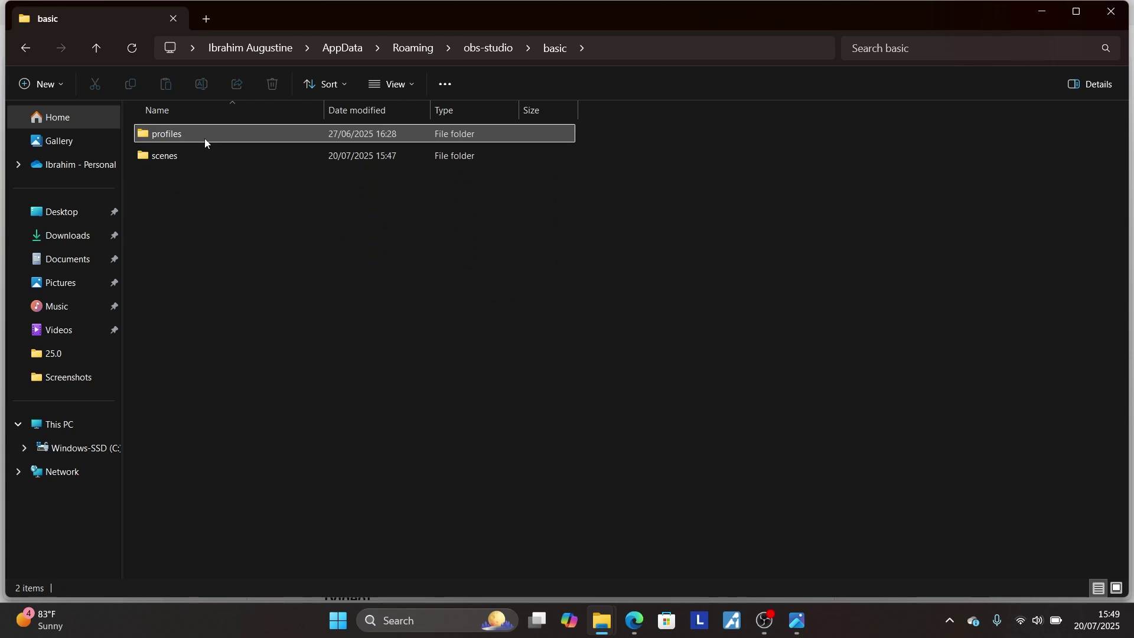
double_click(204, 138)
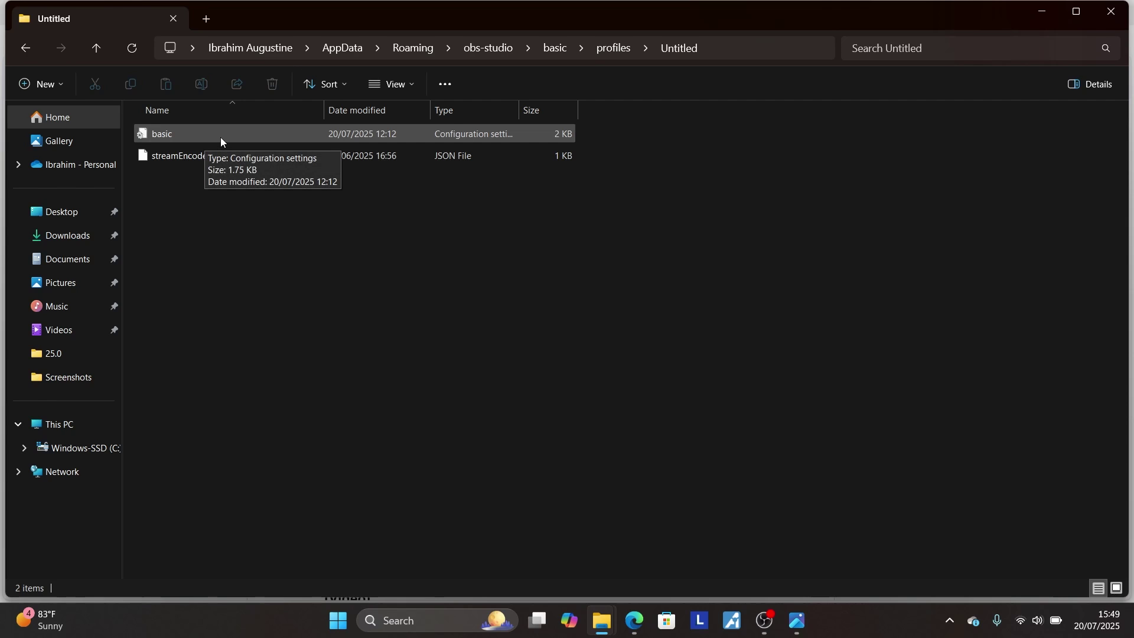
left_click(221, 138)
right_click(221, 138)
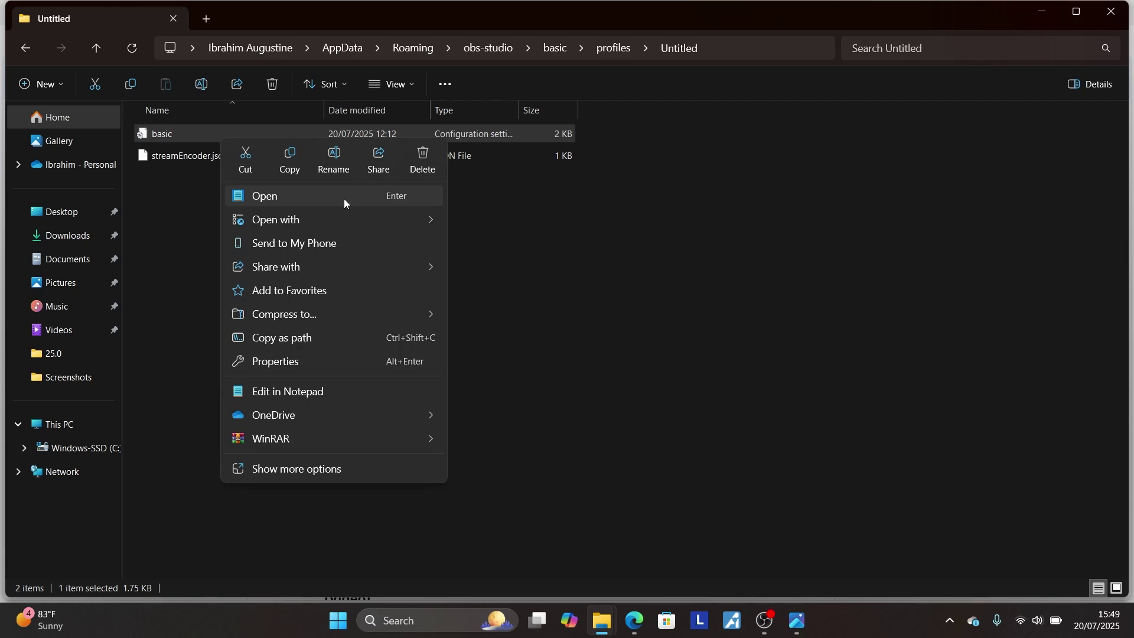
left_click(302, 202)
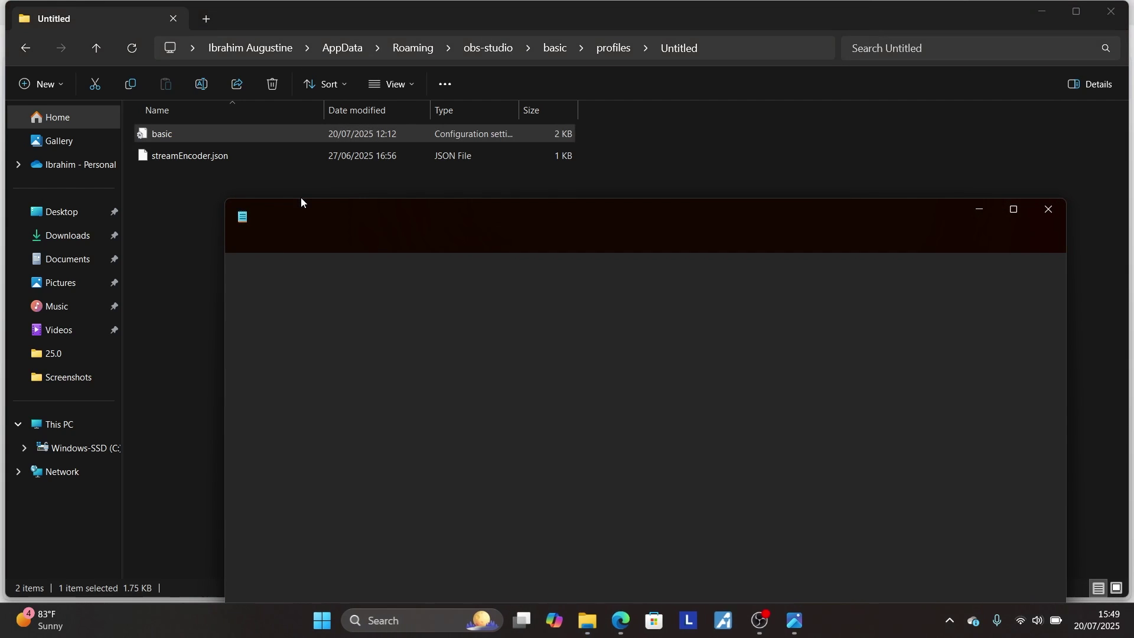
Move Notepad up and scroll the guide in the browser to its 1920×1080 target values
left_click_drag(739, 221, 753, 158)
mouse_move(628, 624)
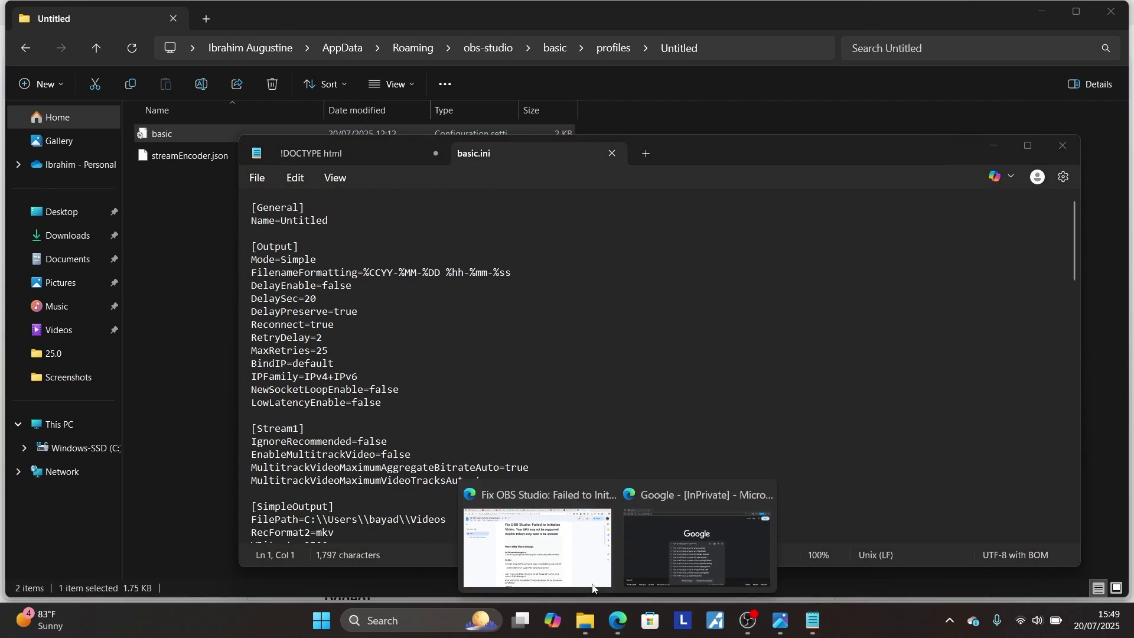
left_click(544, 543)
scroll(508, 466, "down", 2)
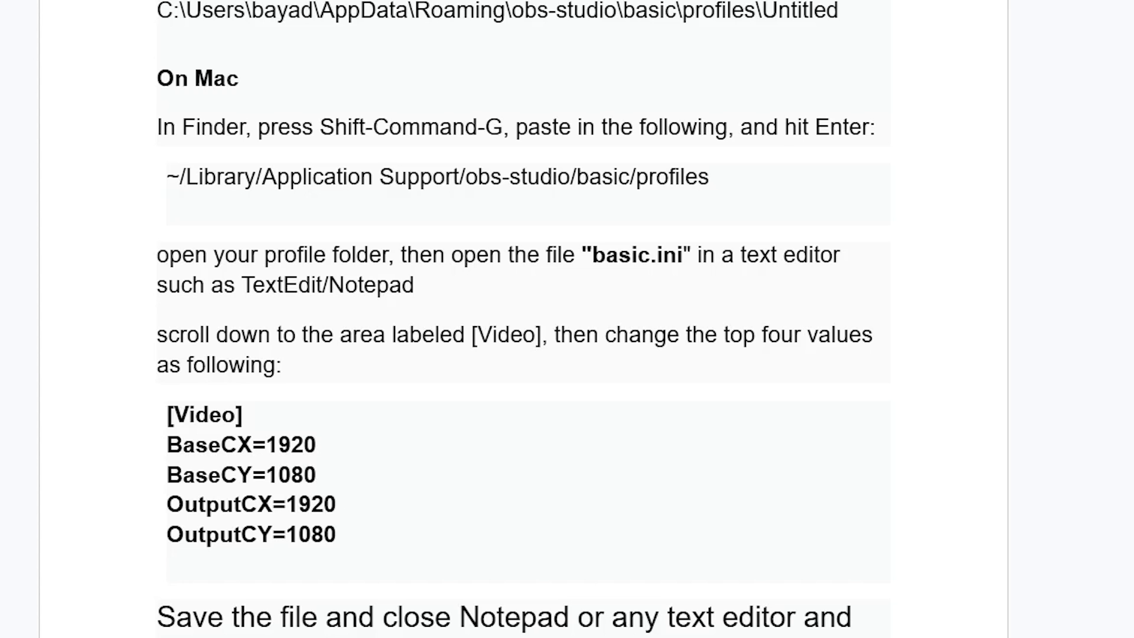
In basic.ini, scroll to [Video] and select the BaseCX, BaseCY, OutputCX and OutputCY lines
key("alt+Tab")
scroll(456, 495, "down", 12)
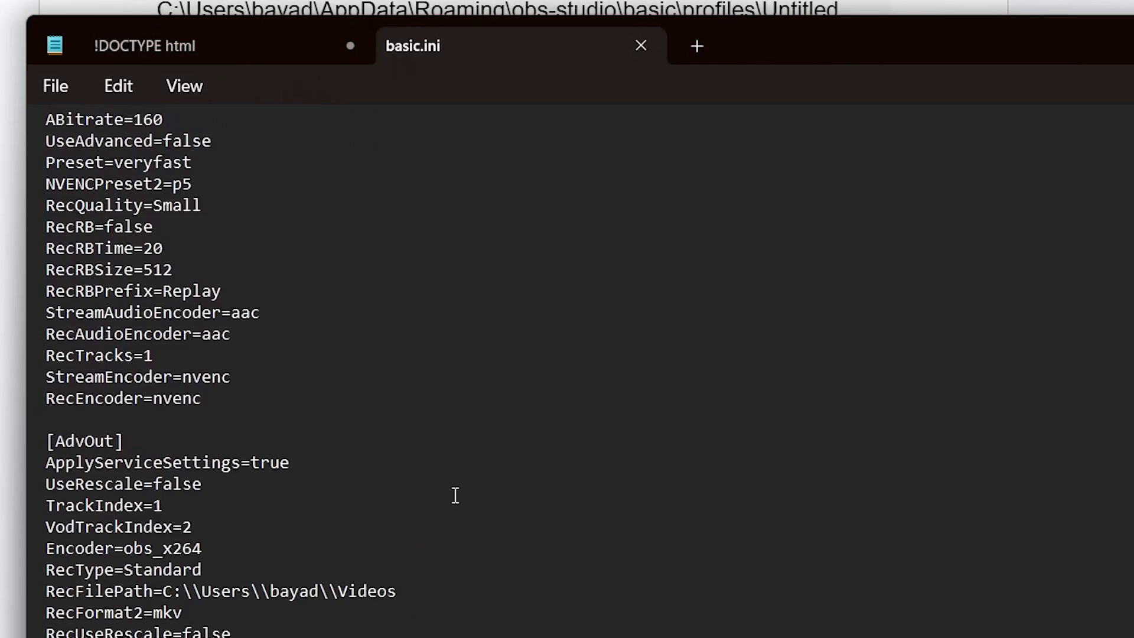
scroll(456, 495, "down", 14)
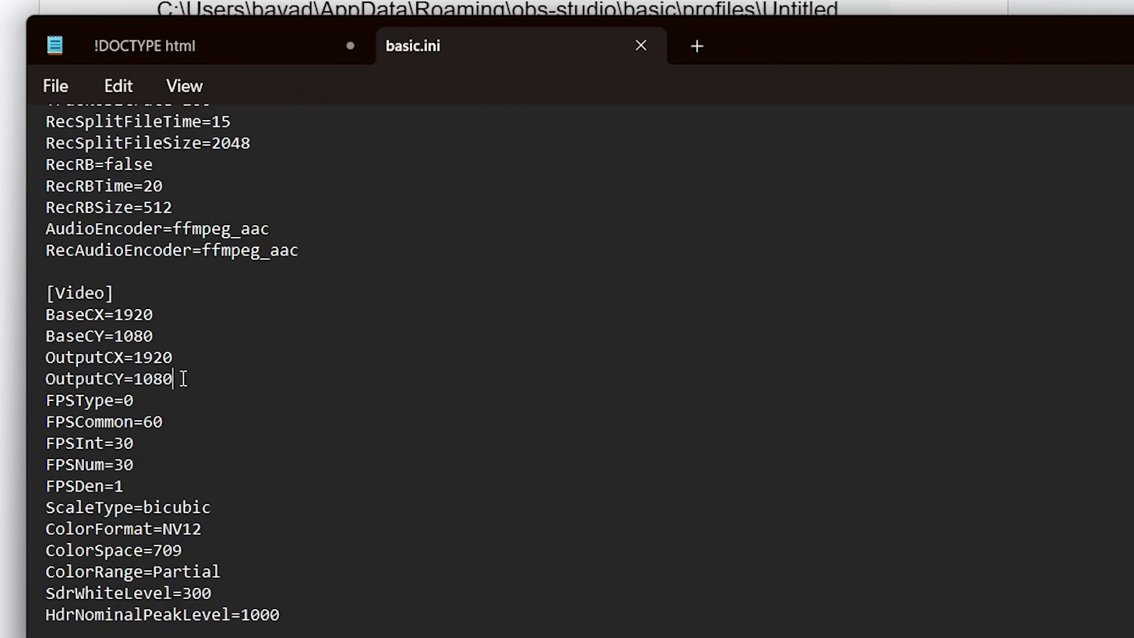
left_click_drag(180, 378, 51, 317)
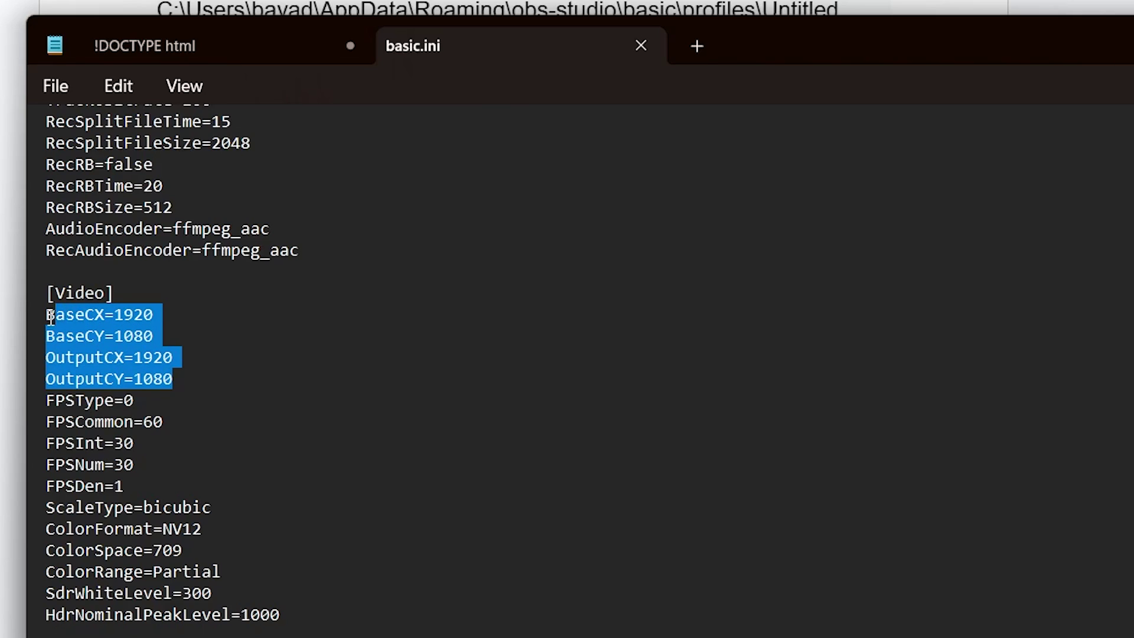
left_click(115, 336)
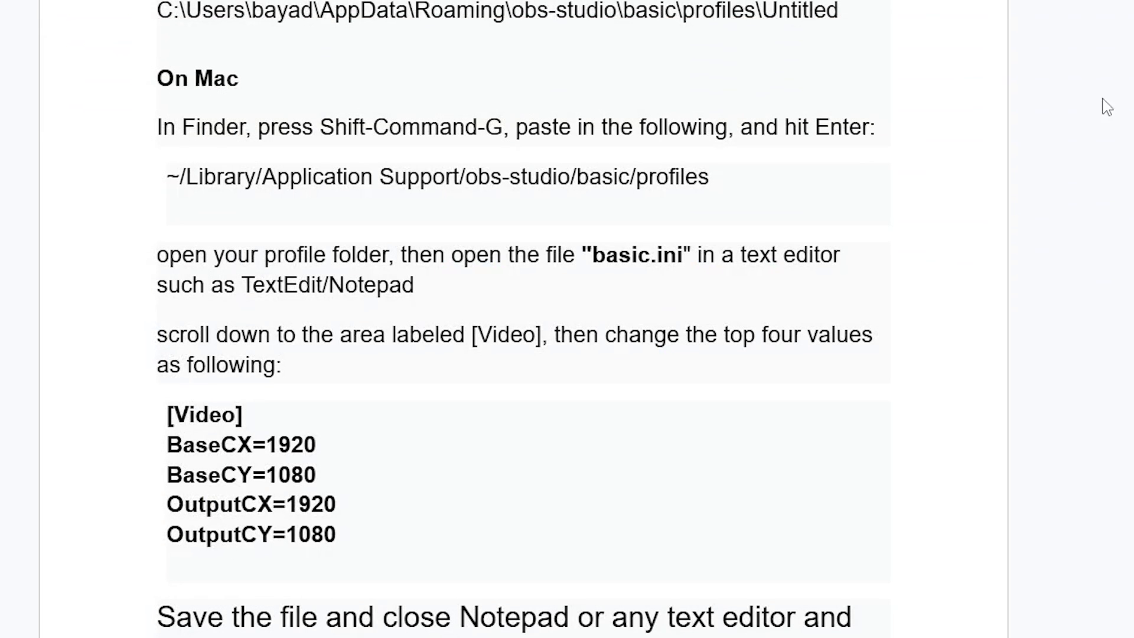
Highlight the Mac profiles path and its ending in the guide
scroll(593, 293, "up", 3)
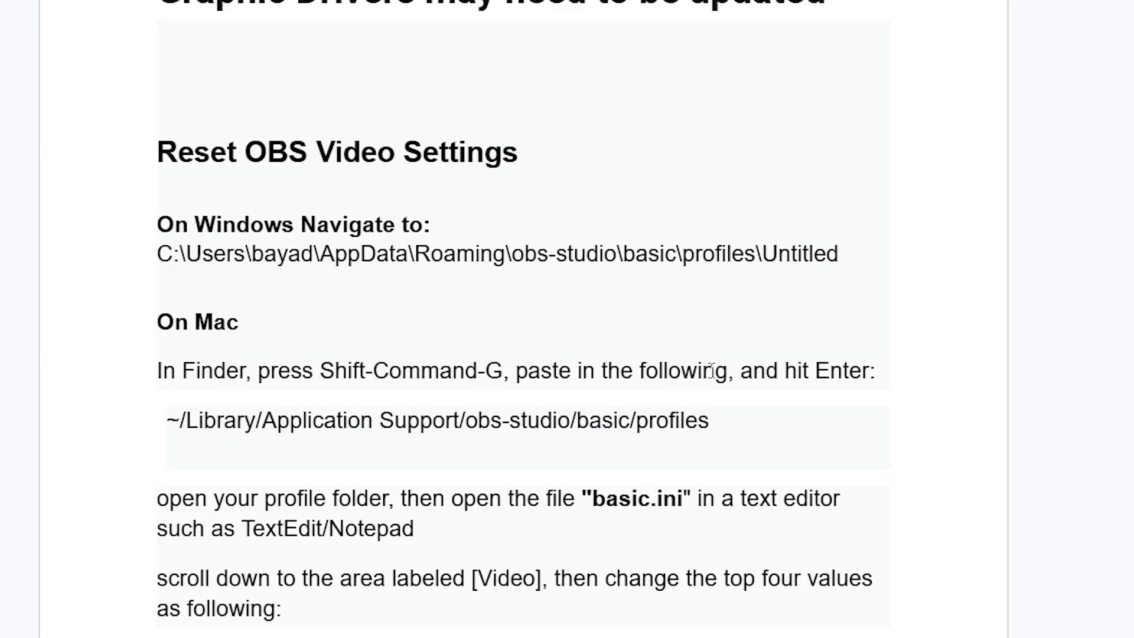
left_click_drag(784, 422, 142, 428)
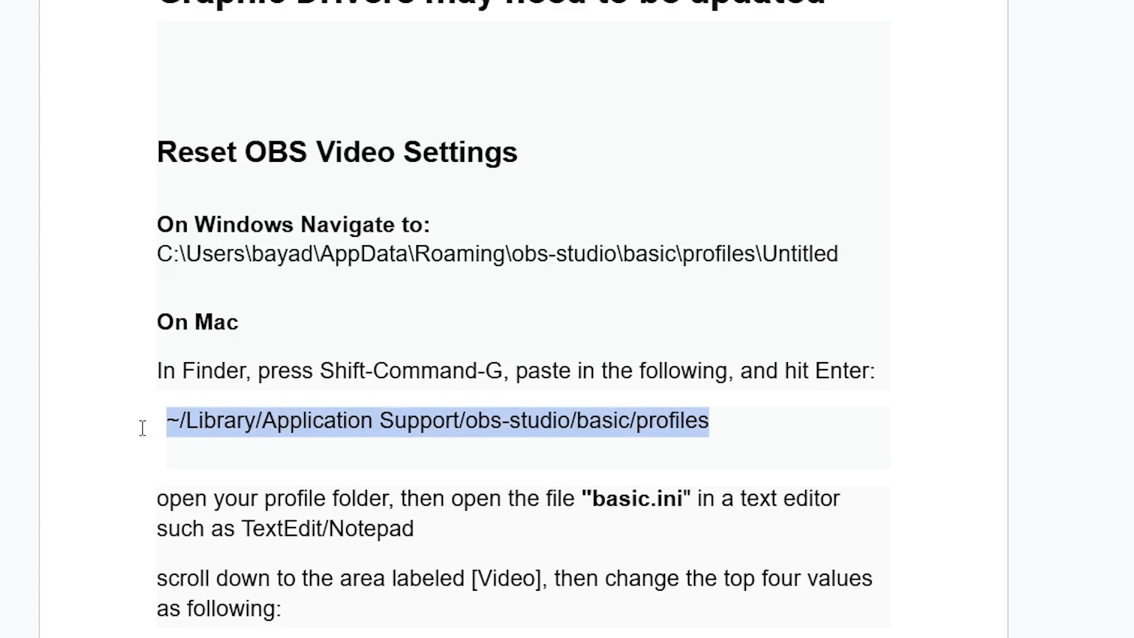
right_click(378, 427)
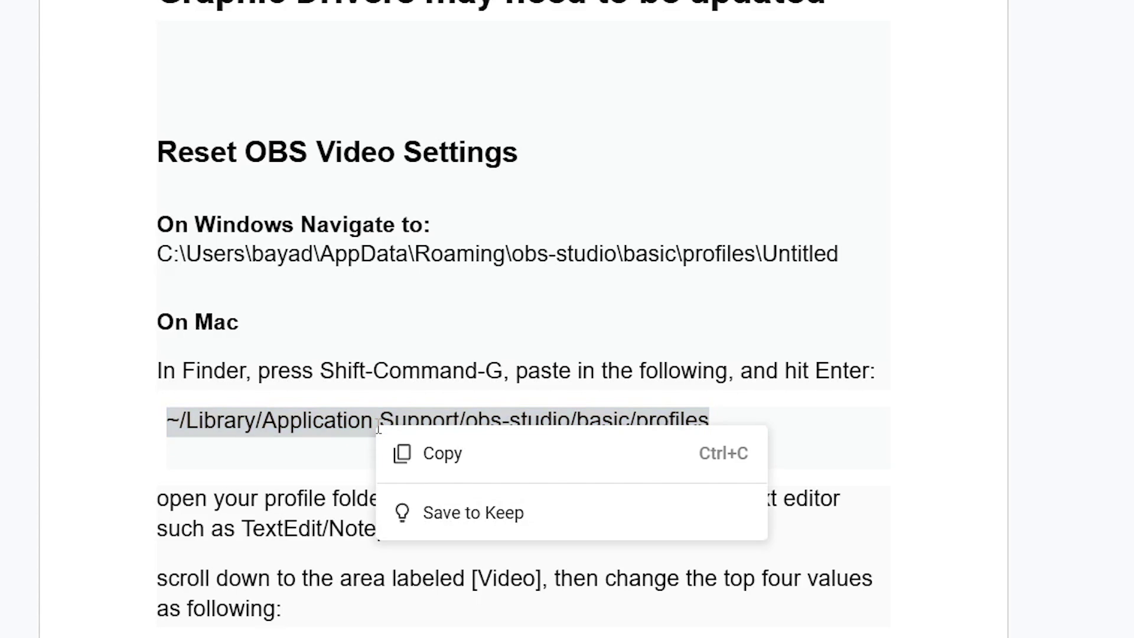
left_click(298, 430)
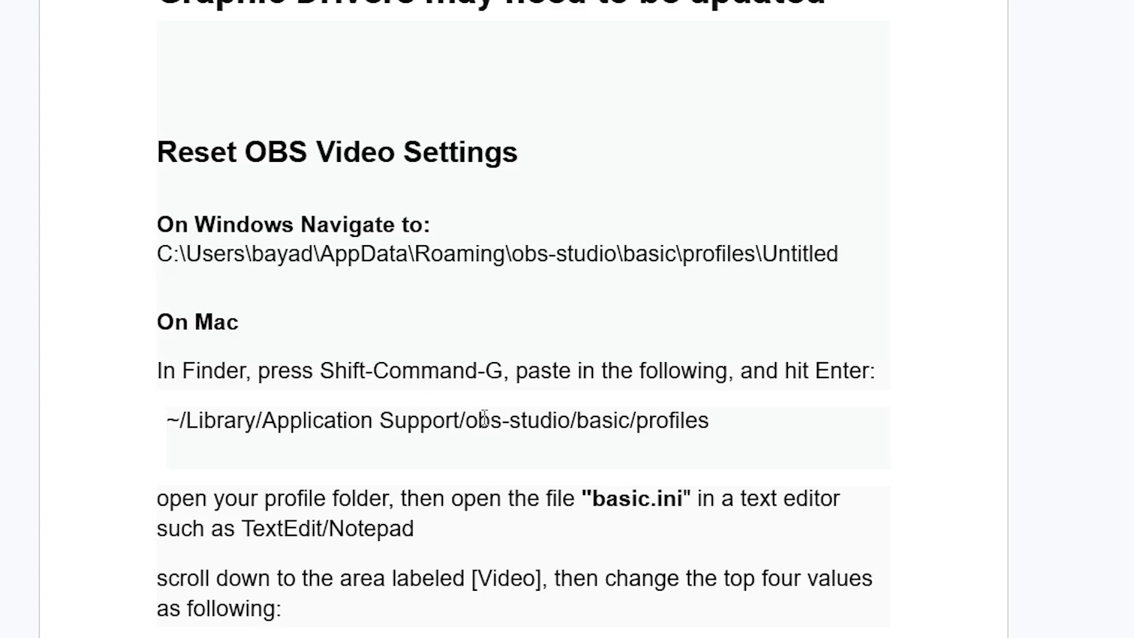
left_click_drag(722, 420, 540, 421)
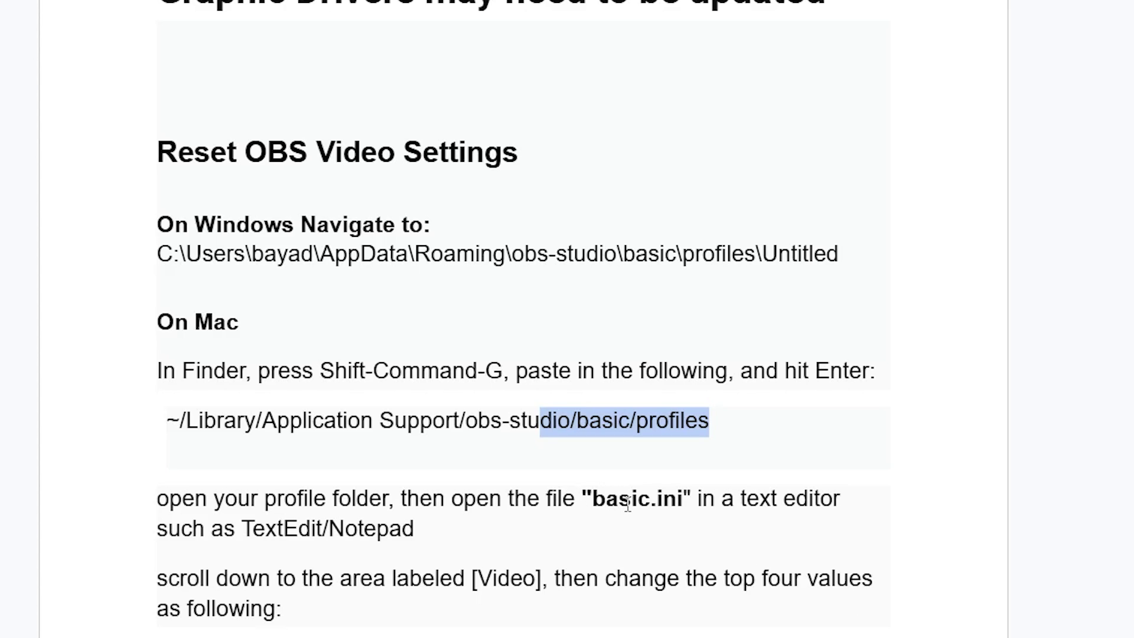
Highlight the four 1920×1080 resolution values listed in the guide
scroll(471, 438, "down", 4)
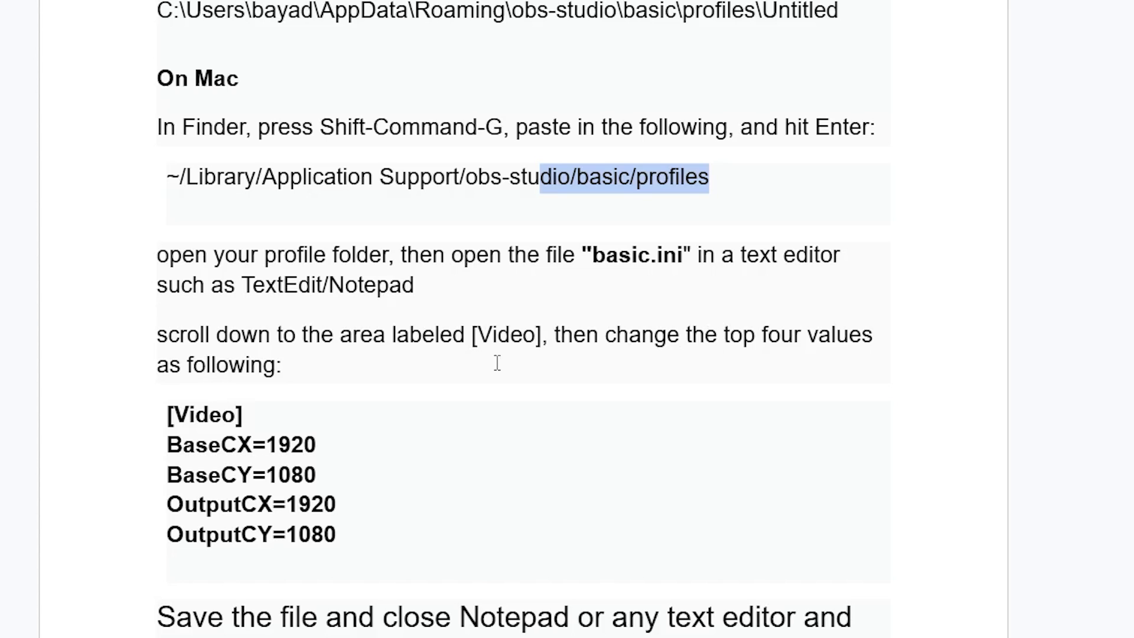
left_click_drag(364, 534, 183, 447)
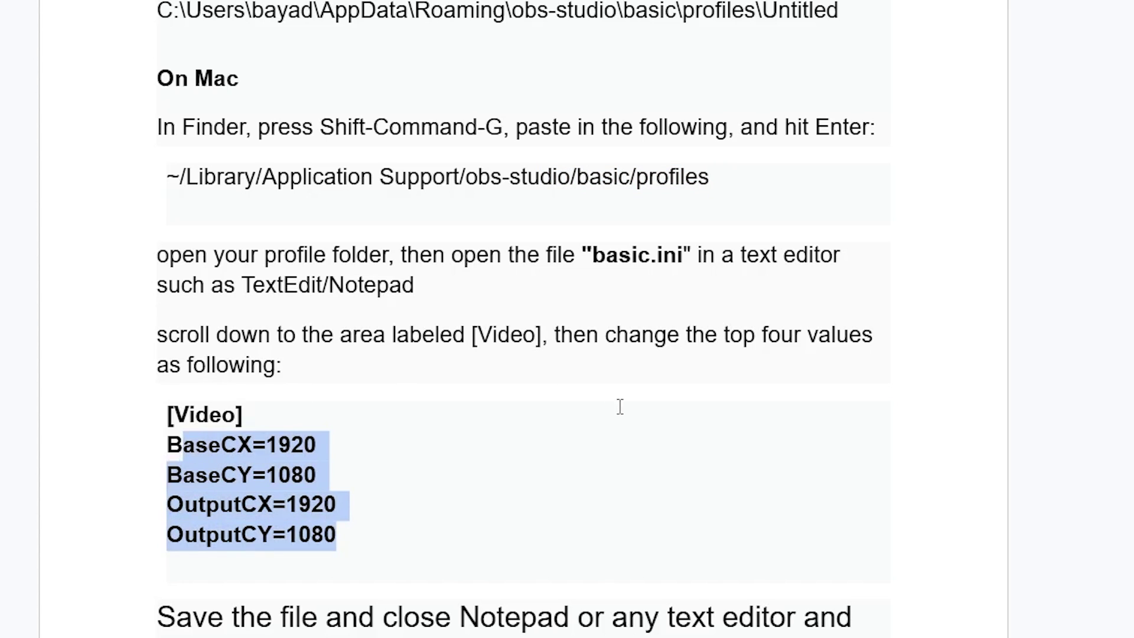
scroll(384, 610, "down", 2)
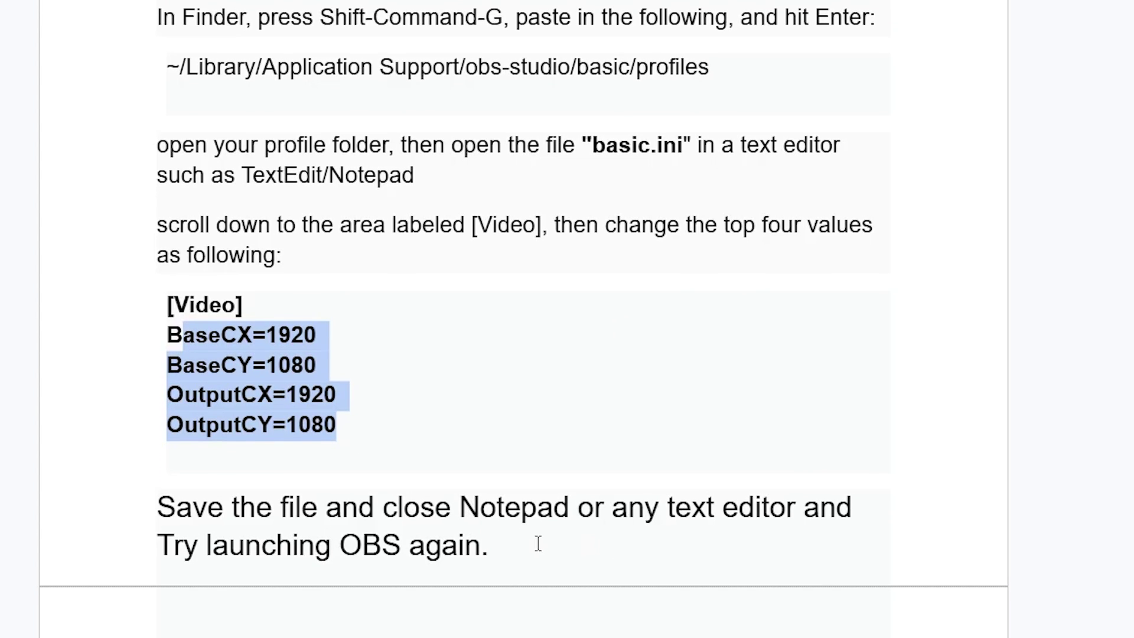
left_click_drag(538, 544, 223, 431)
scroll(395, 396, "up", 1)
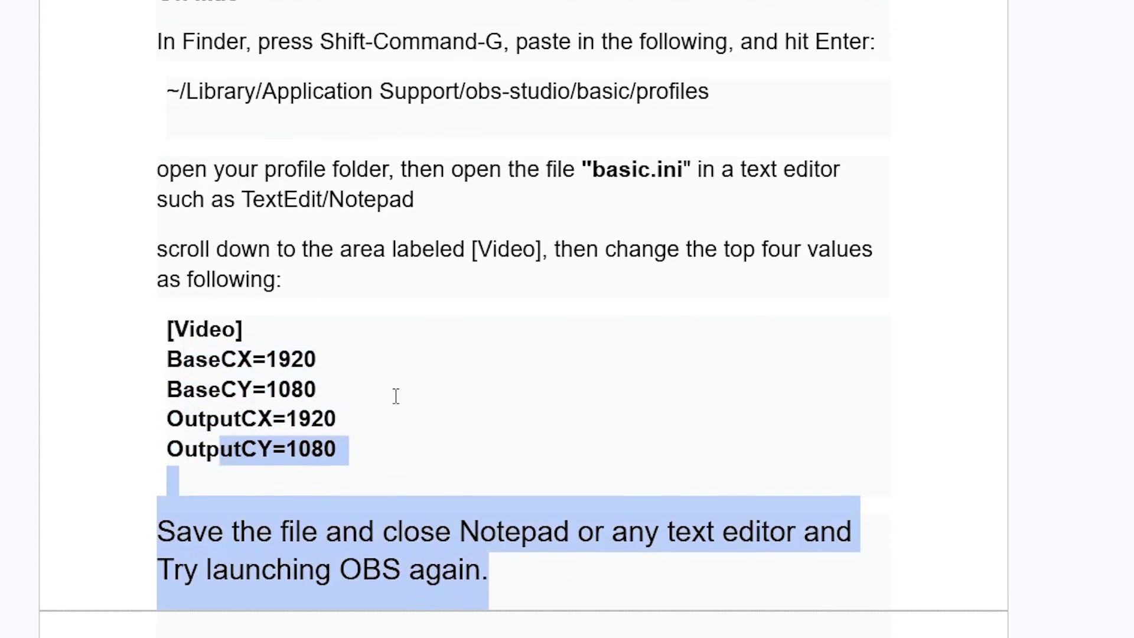
scroll(396, 396, "up", 6)
scroll(396, 396, "down", 15)
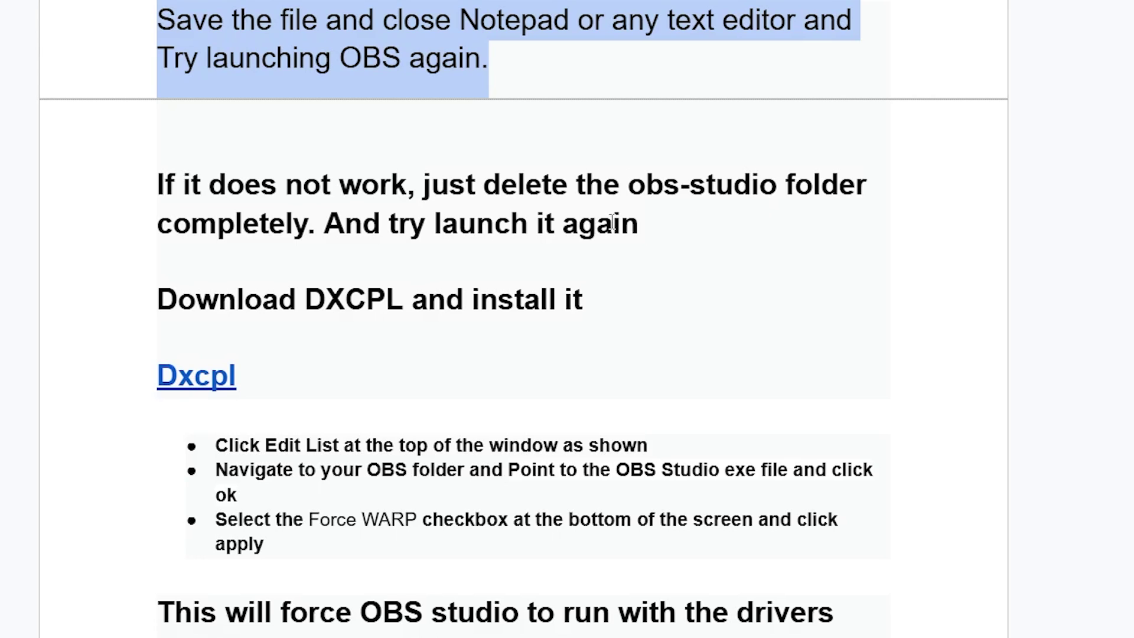
scroll(625, 256, "up", 10)
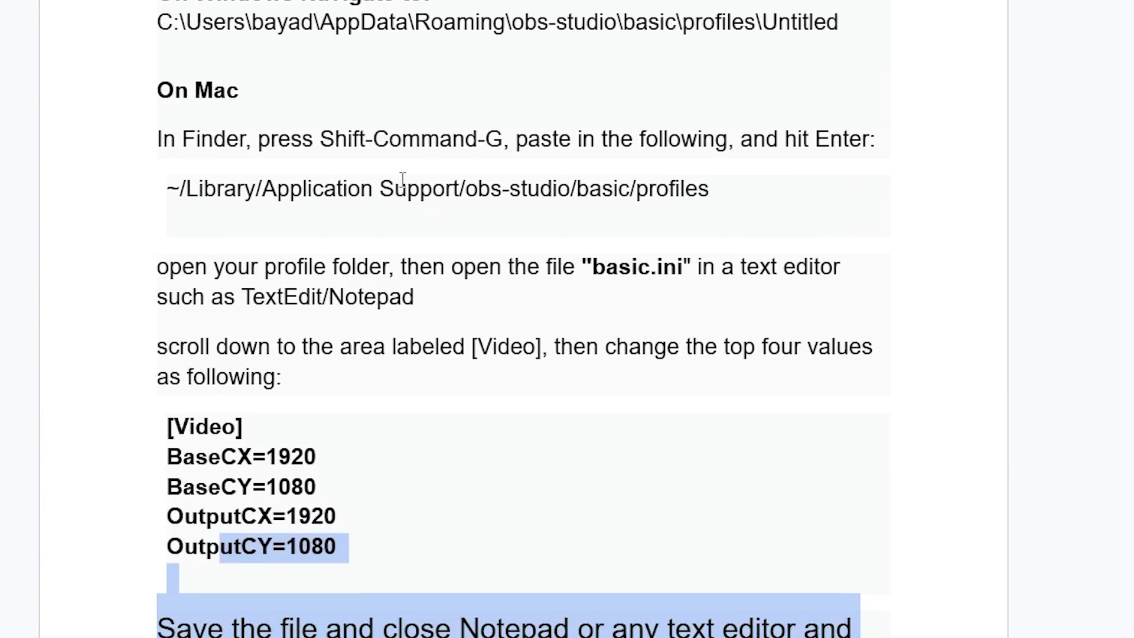
Select the 'obs-studio' folder name in the profiles path
left_click(468, 193)
left_click_drag(468, 193, 616, 193)
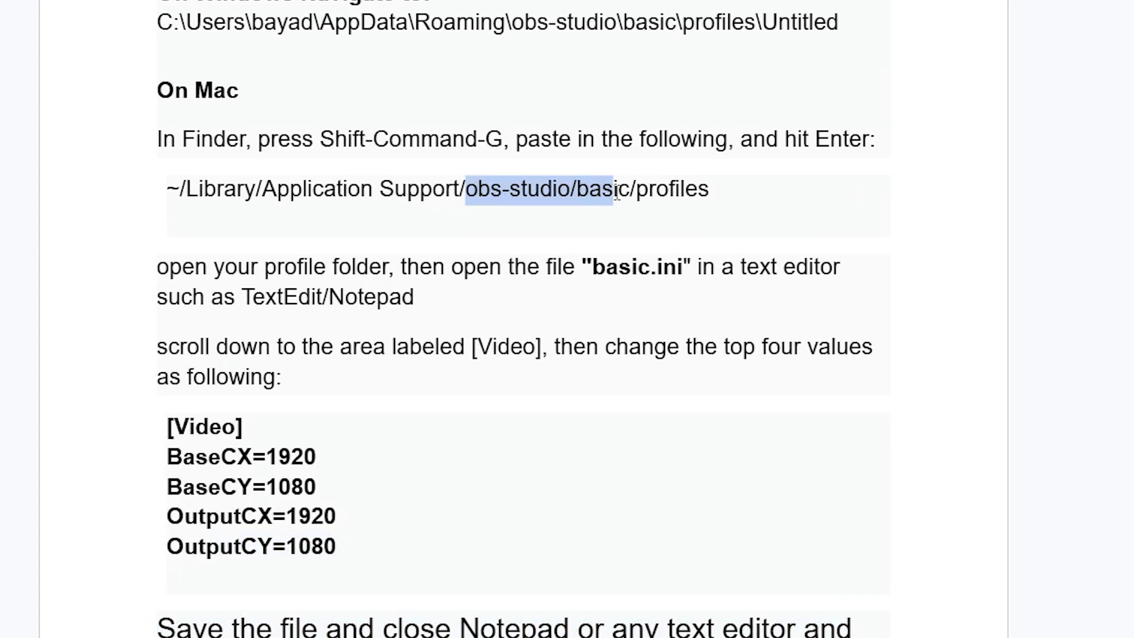
scroll(542, 231, "up", 2)
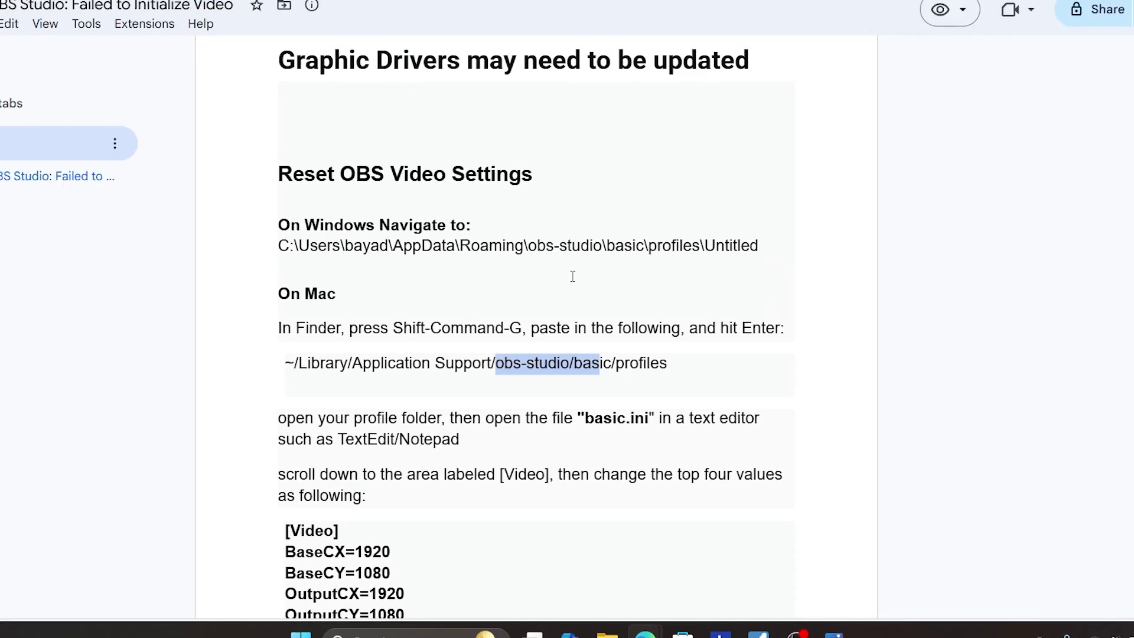
key("super+r")
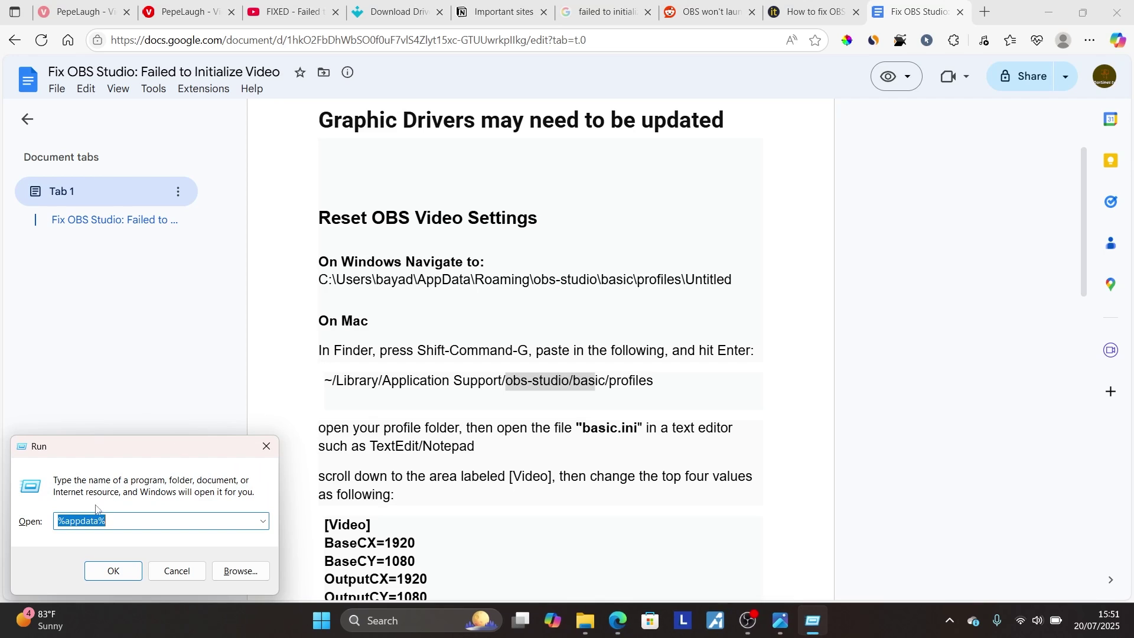
left_click(112, 571)
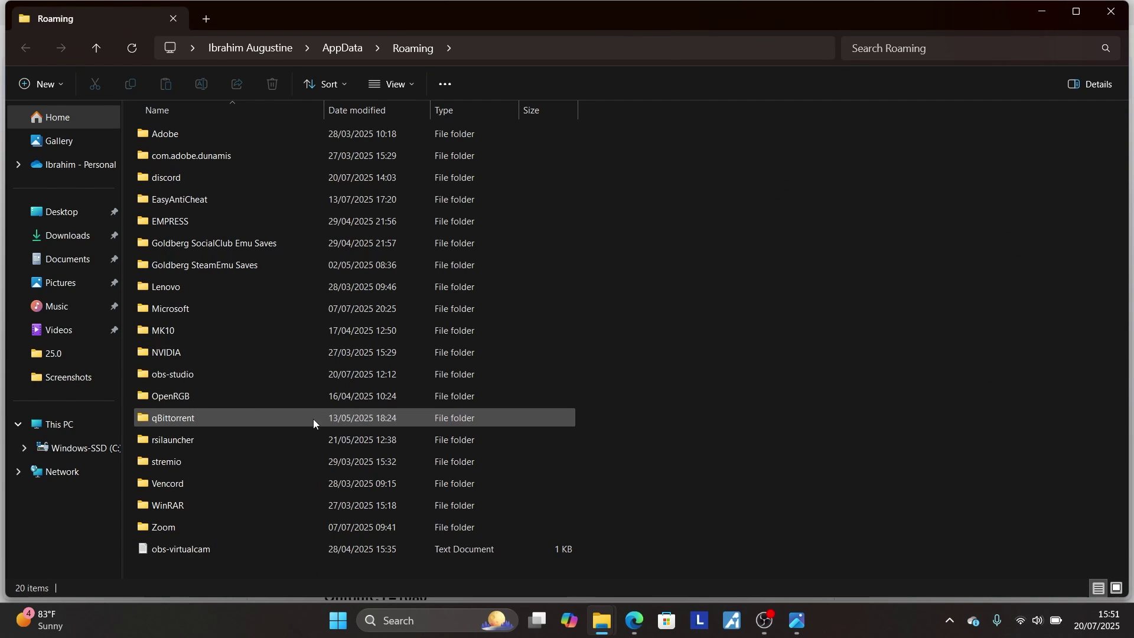
left_click(183, 377)
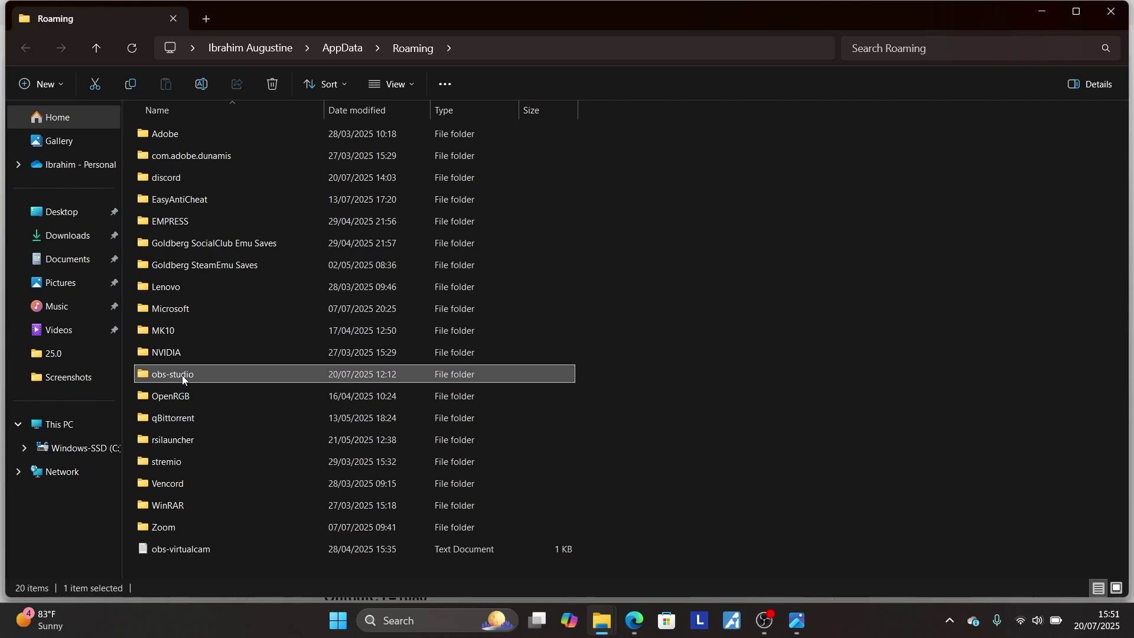
left_click(1111, 11)
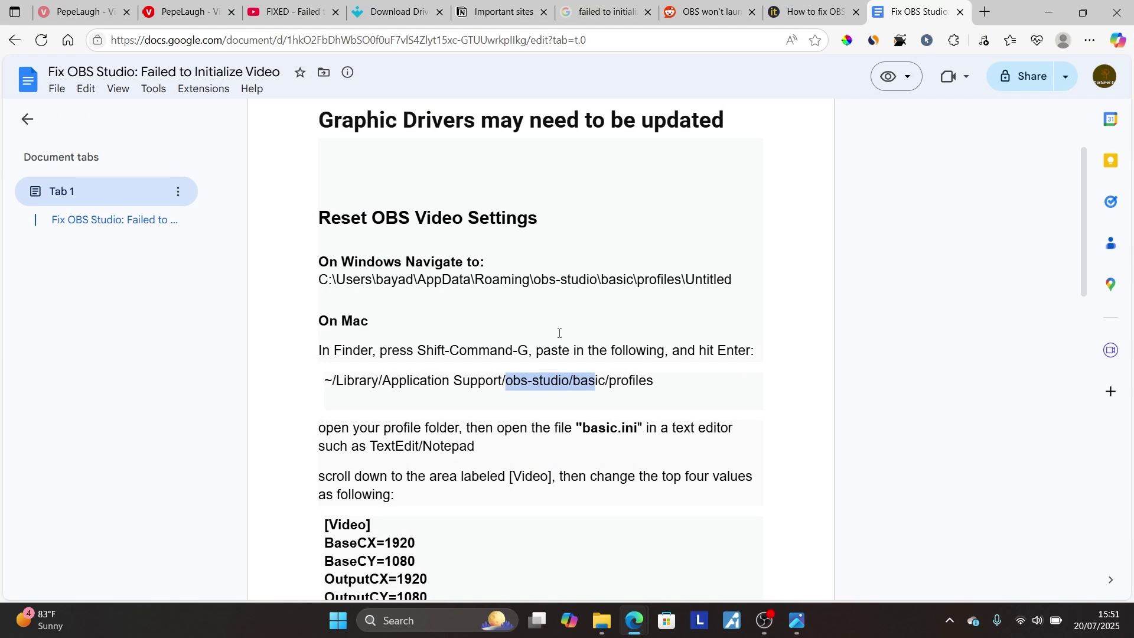
Go to the 'Download DXCPL and install it' section and check the Dxcpl link's options
scroll(559, 332, "down", 6)
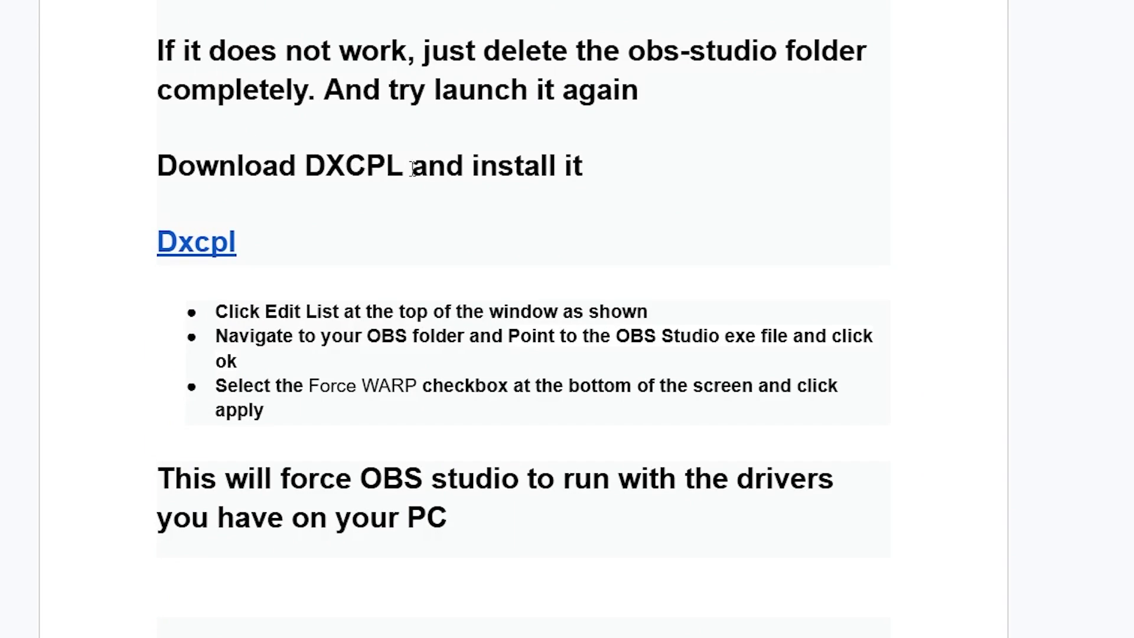
left_click_drag(636, 168, 118, 165)
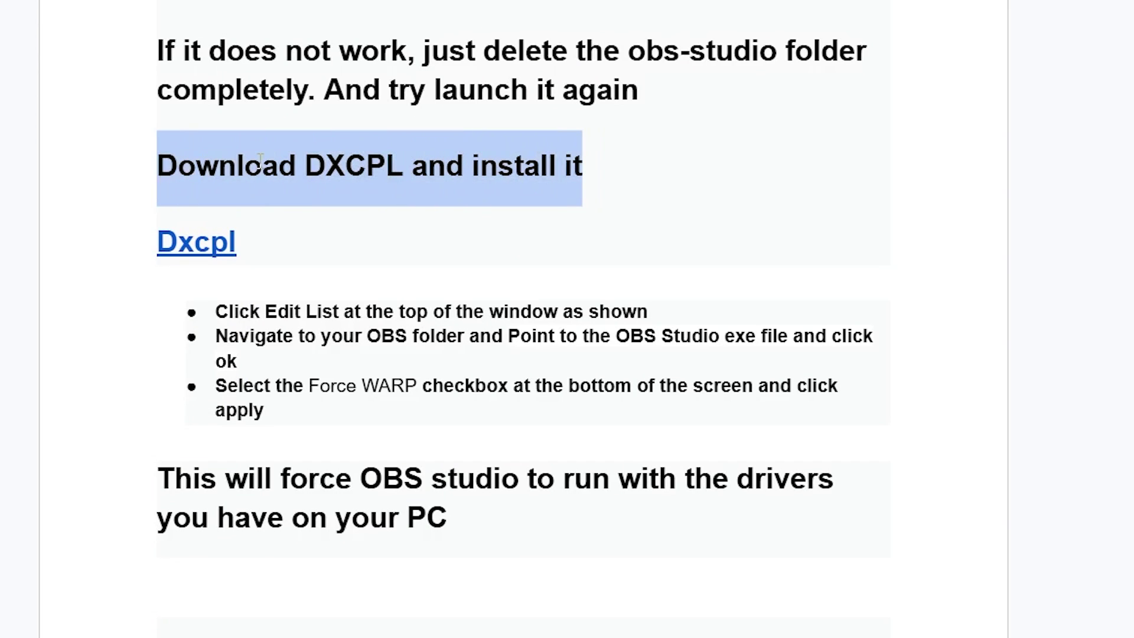
left_click(398, 168)
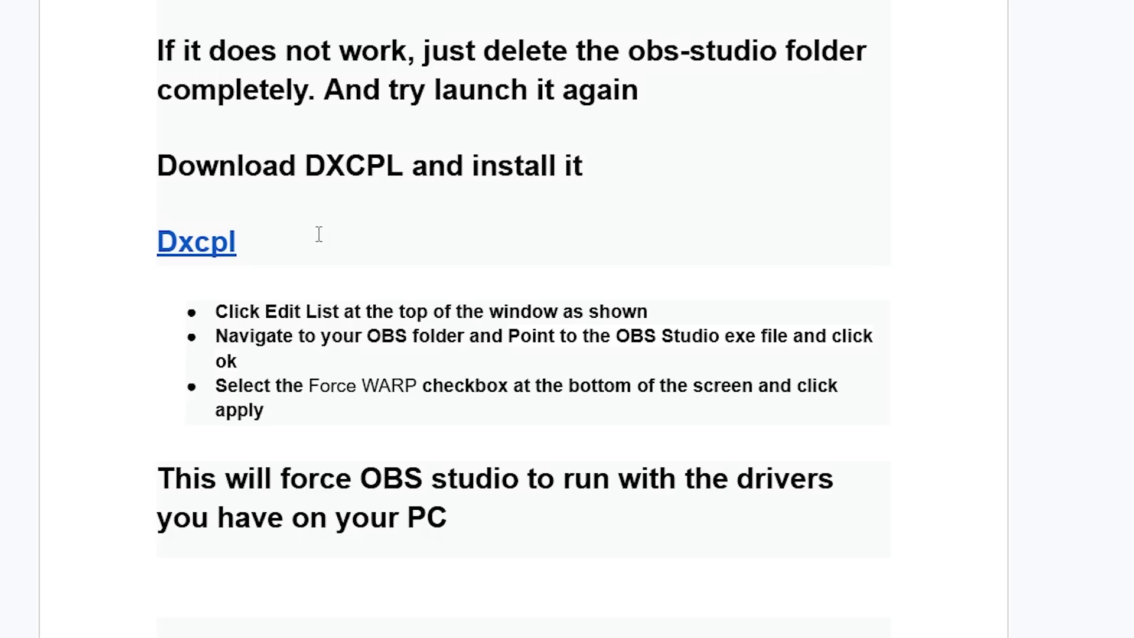
right_click(223, 238)
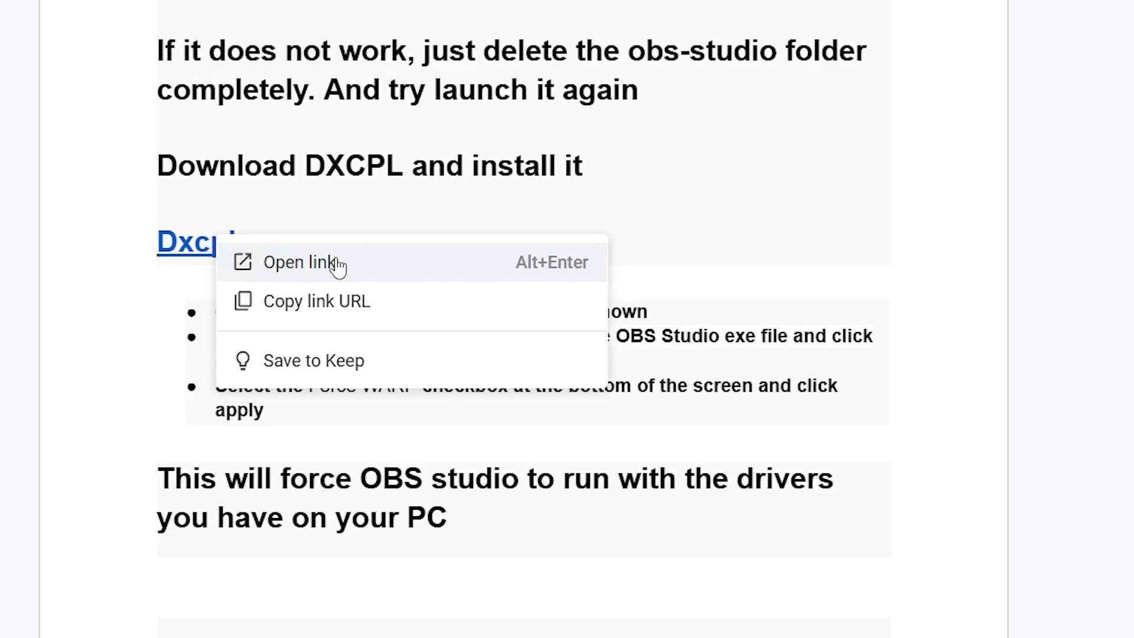
left_click(146, 202)
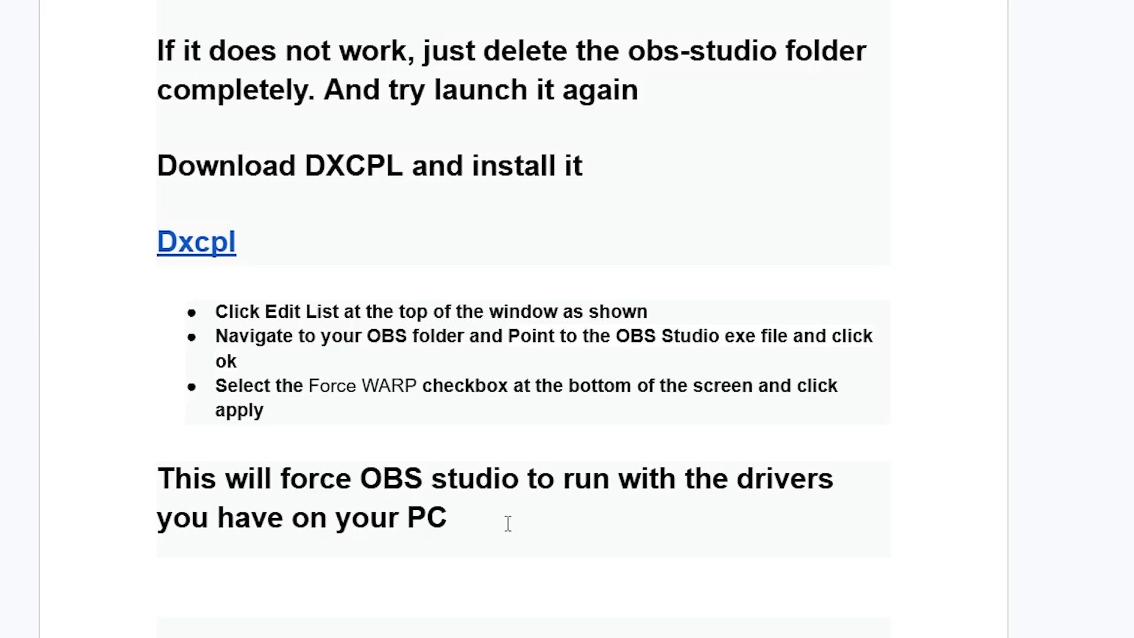
Highlight the paragraph on forcing OBS drivers, then bring up the Download Driver Booster link's options
left_click_drag(508, 523, 174, 480)
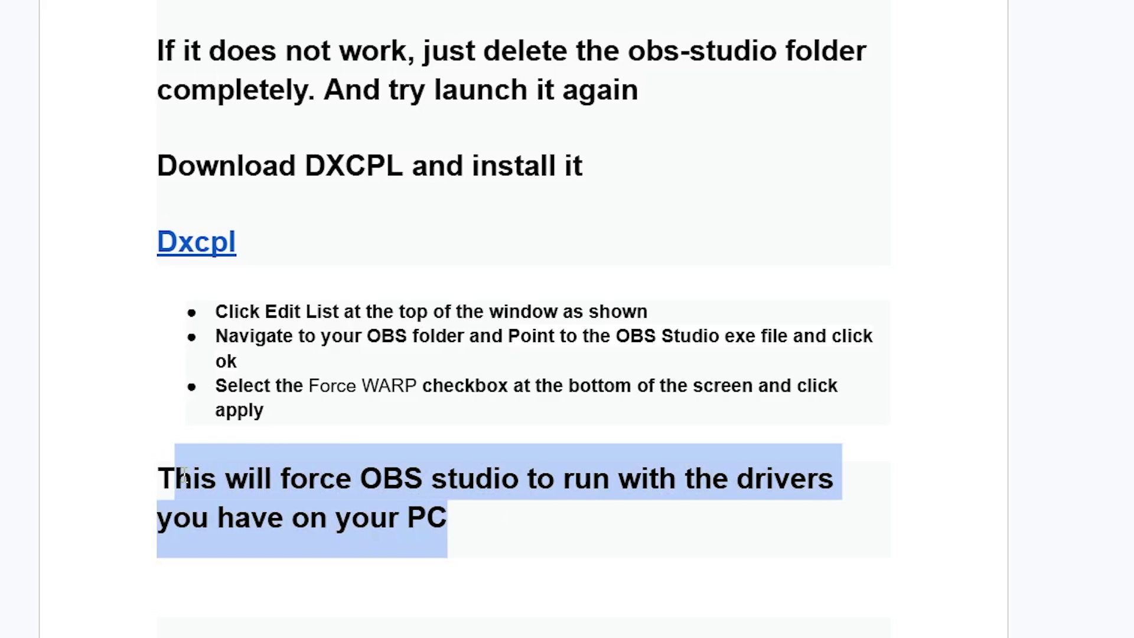
scroll(495, 401, "up", 4)
scroll(461, 443, "down", 6)
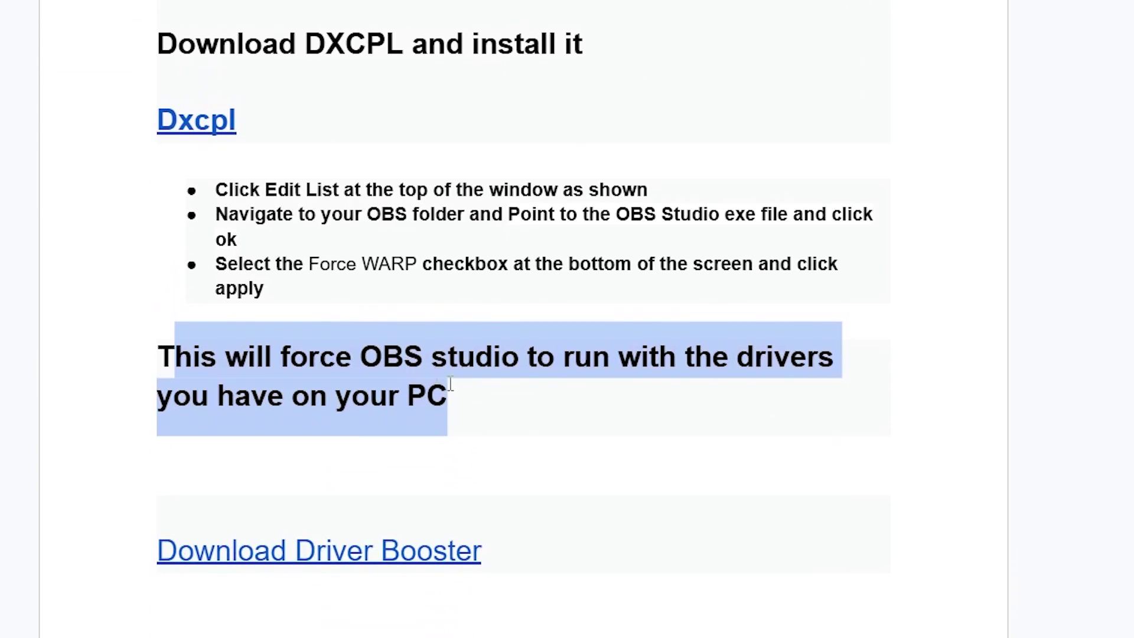
left_click(415, 546)
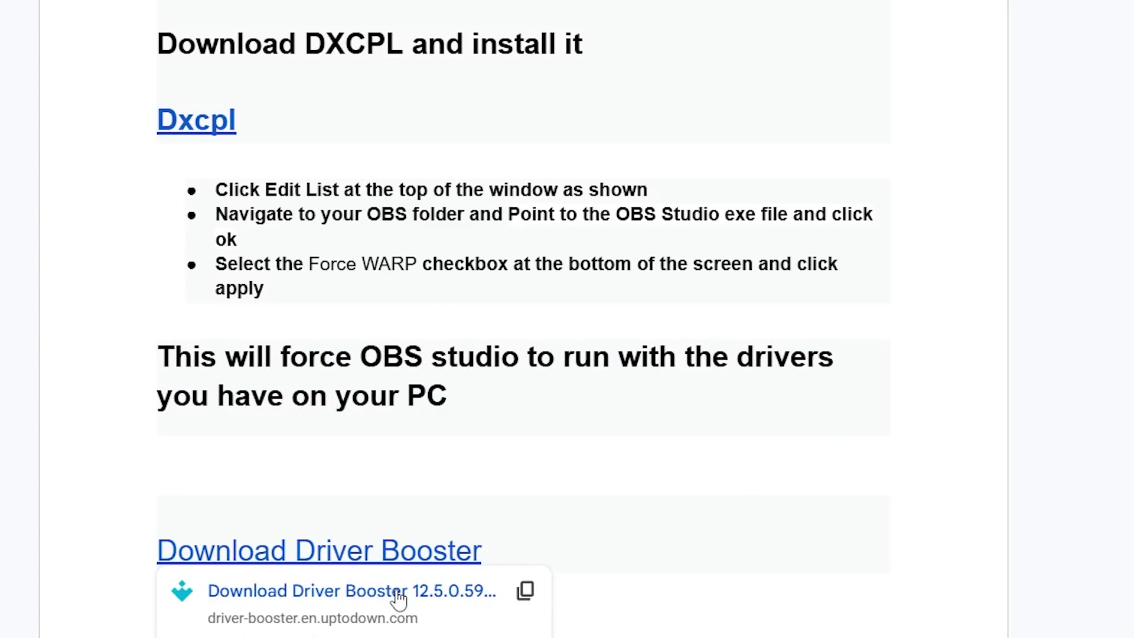
right_click(397, 593)
left_click(494, 231)
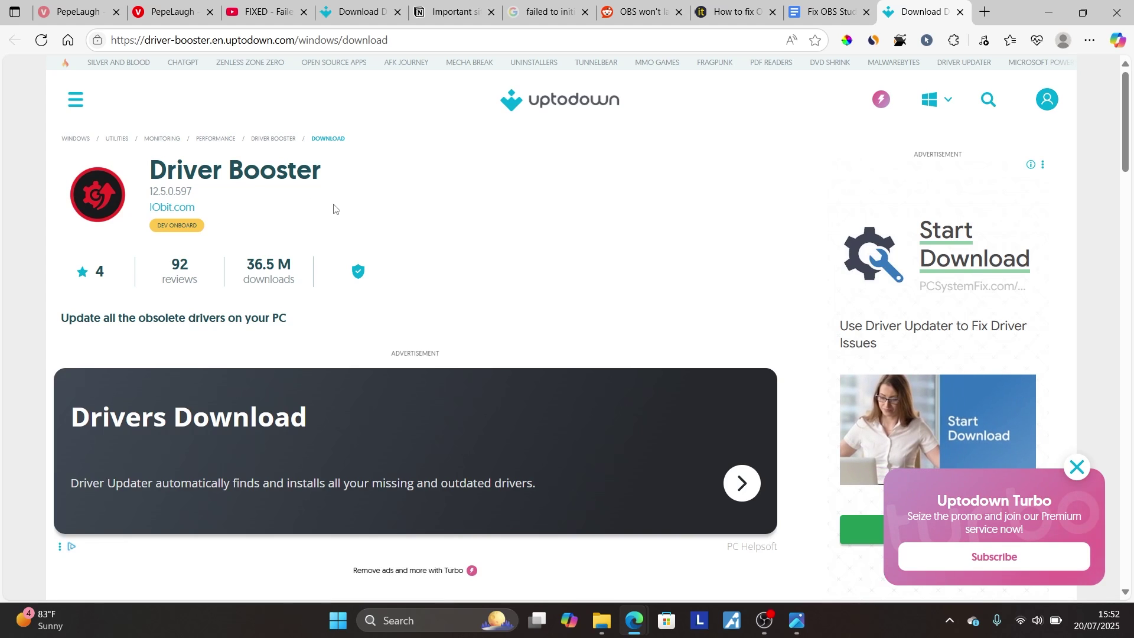
scroll(335, 208, "down", 10)
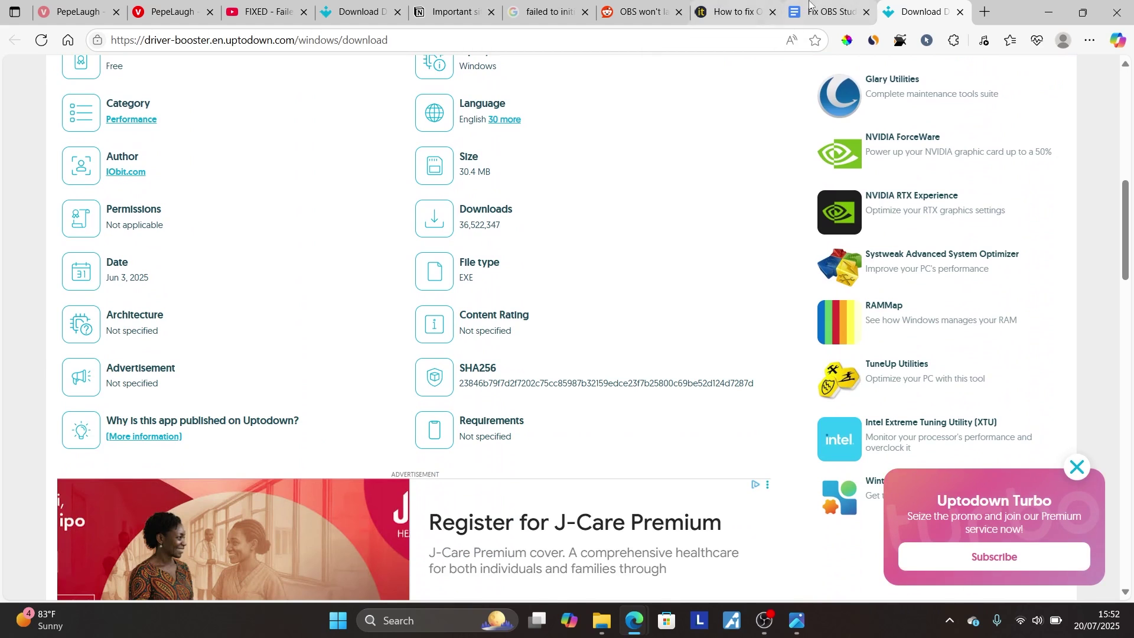
Return to the Fix OBS Studio guide tab and scroll through the document
left_click(827, 12)
scroll(587, 257, "down", 2)
scroll(587, 256, "up", 10)
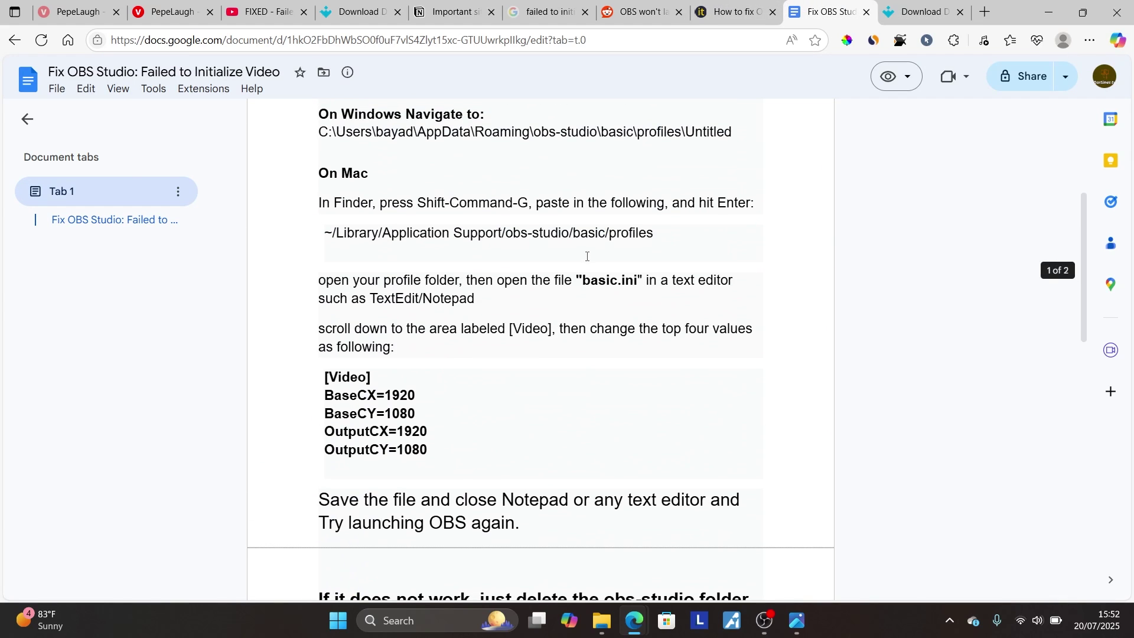
scroll(587, 257, "up", 4)
scroll(587, 256, "up", 2)
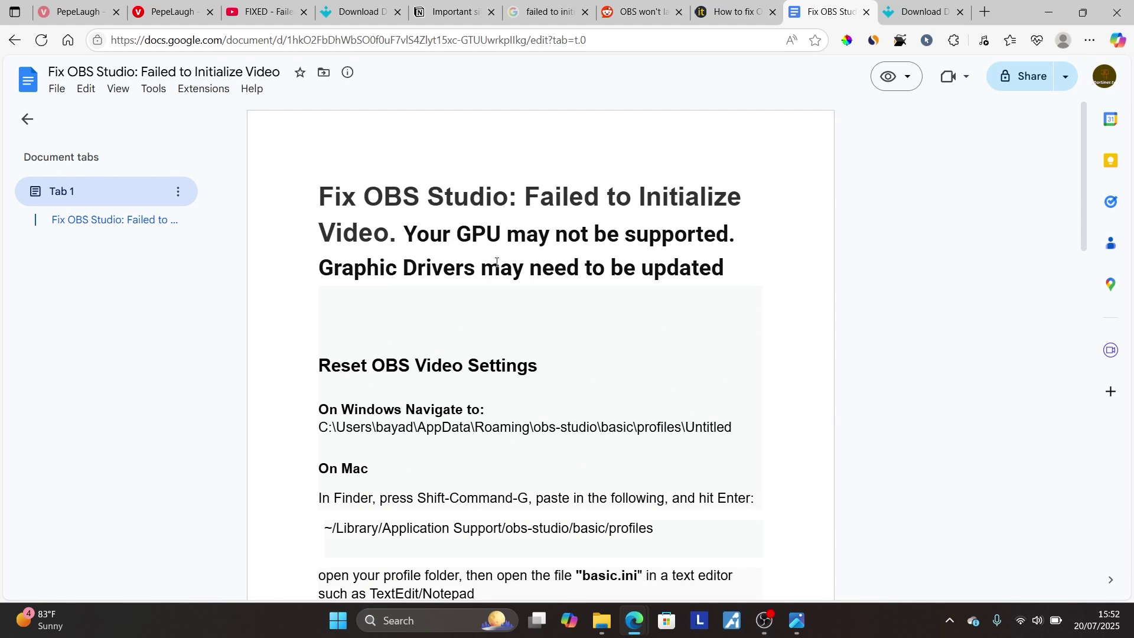
scroll(496, 262, "down", 12)
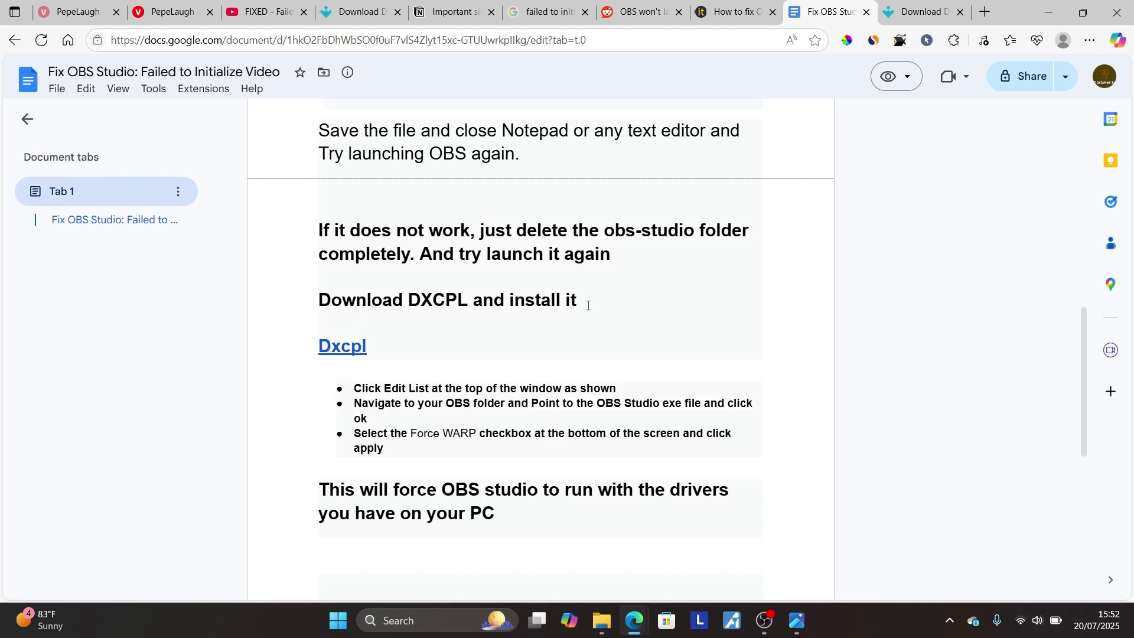
scroll(524, 327, "up", 4)
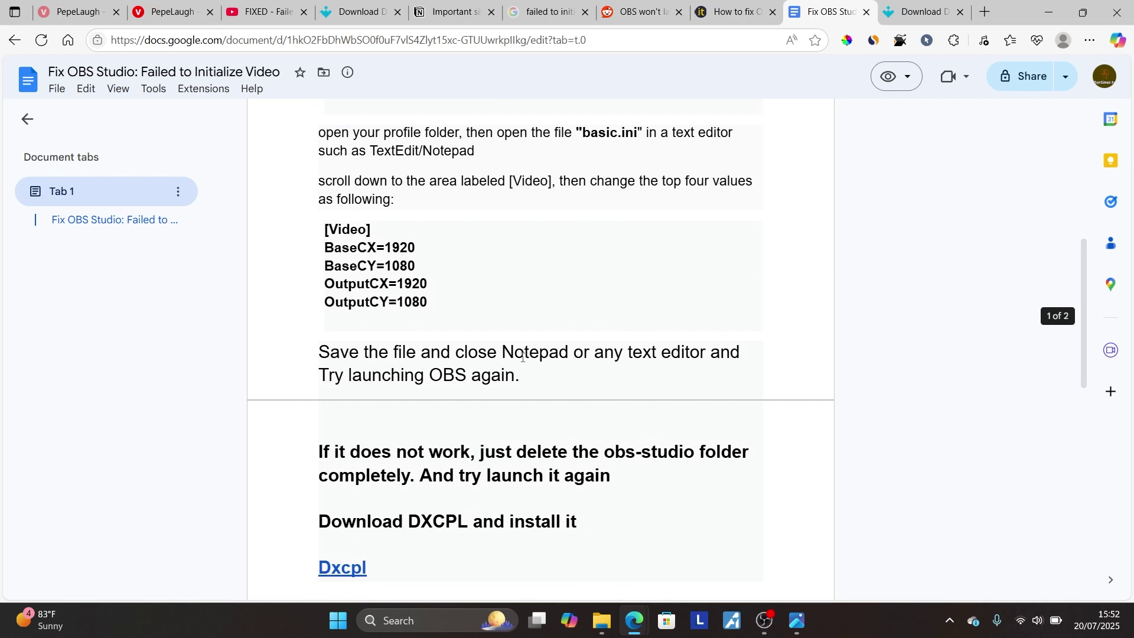